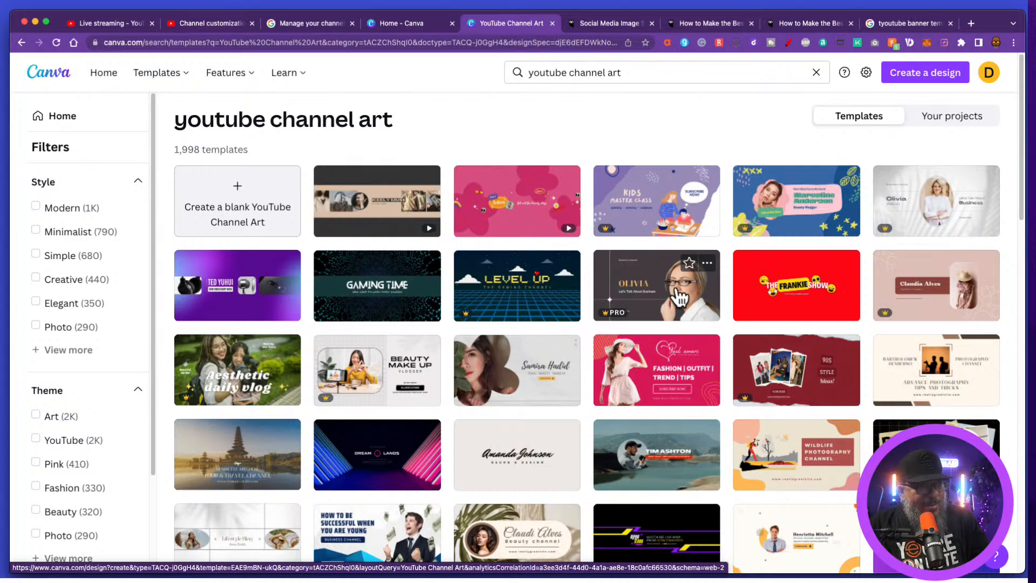
Step: Open the Dream Lands neon gaming template from the YouTube channel art results
left_click(393, 462)
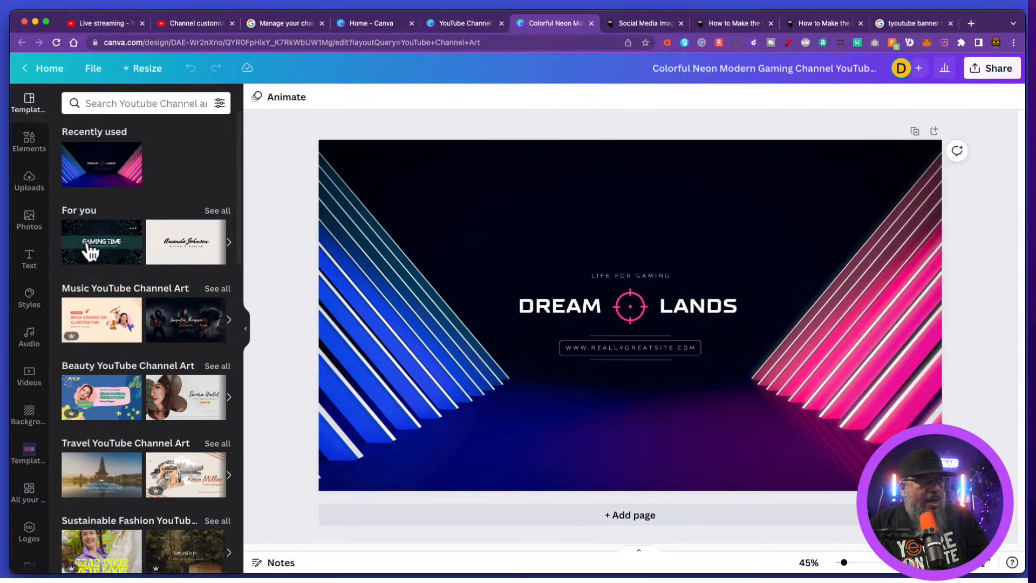
Step: Open YouTube in a new browser tab, search for docrockl and view the Doc Rock channel's page and banner
left_click(970, 23)
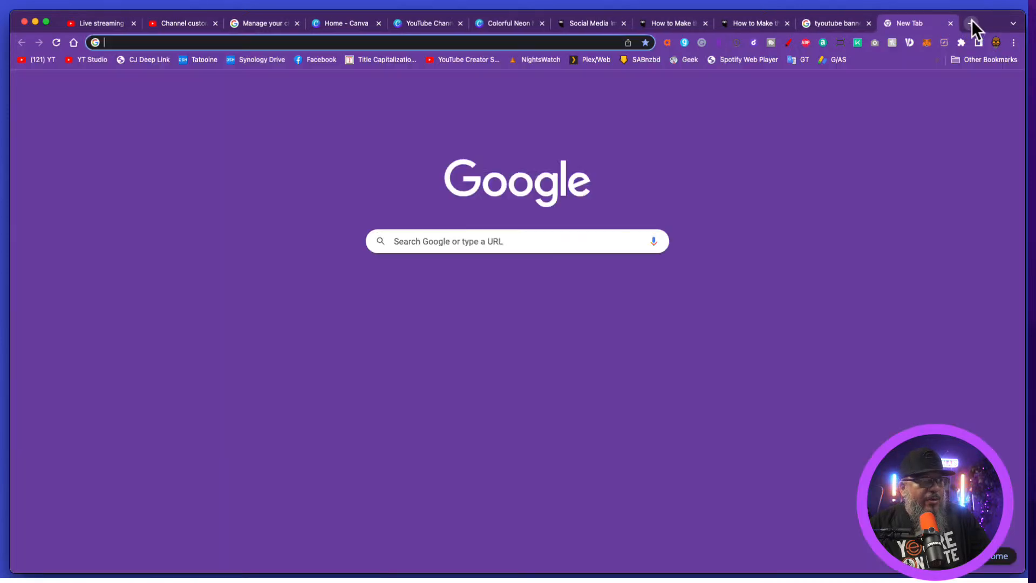
left_click(42, 59)
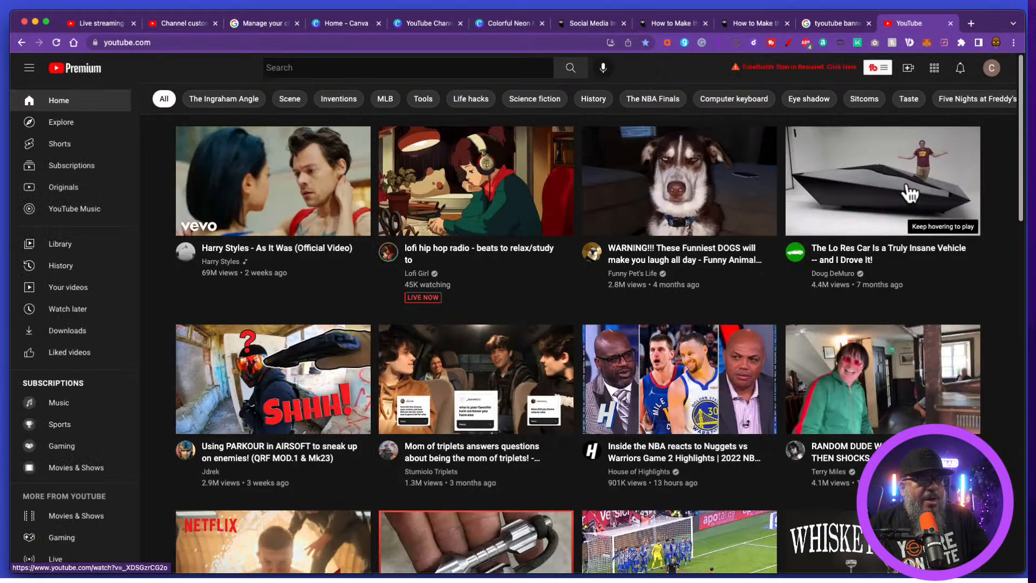
mouse_move(899, 171)
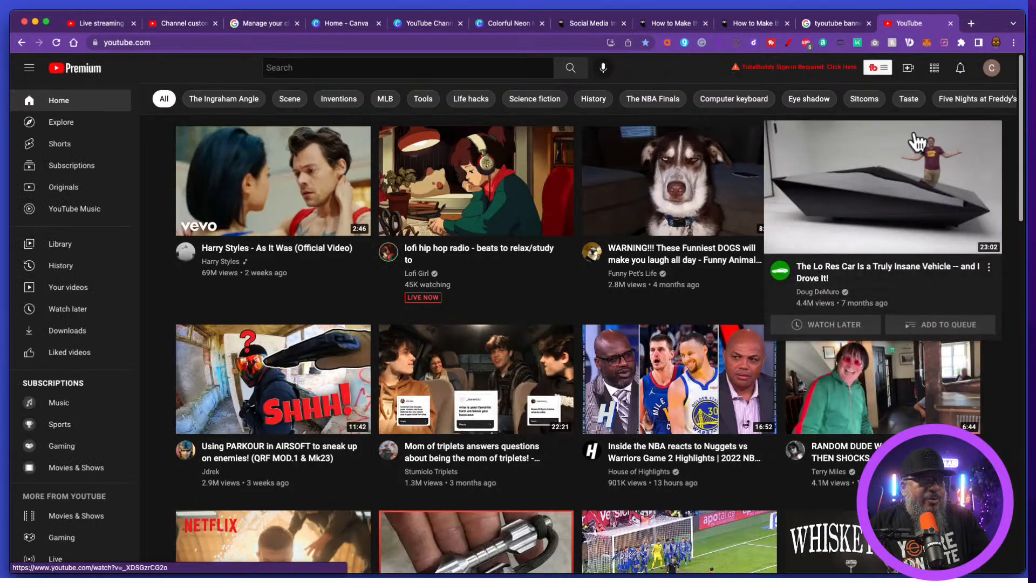
left_click(470, 69)
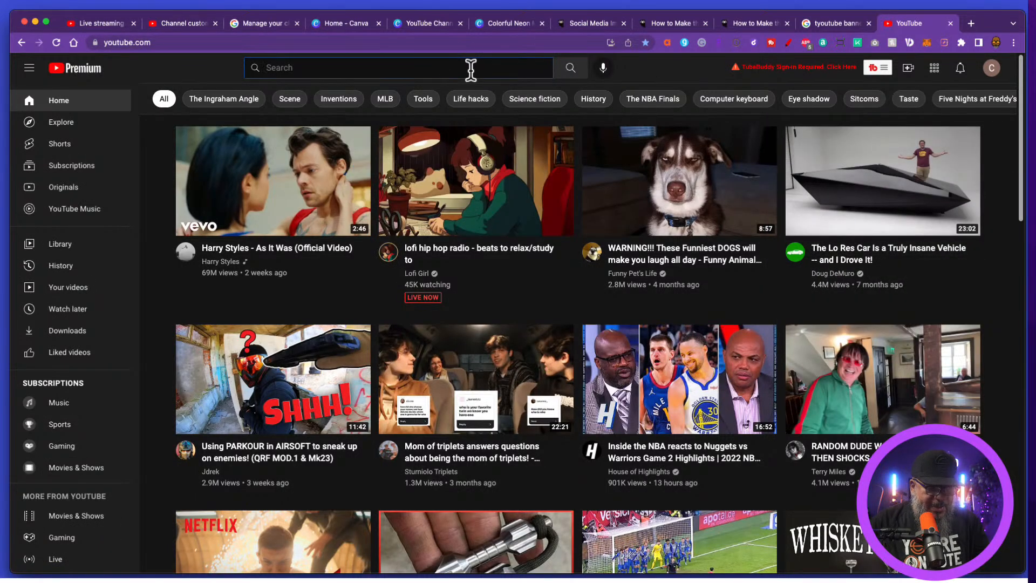
type("docrockl")
key("Return")
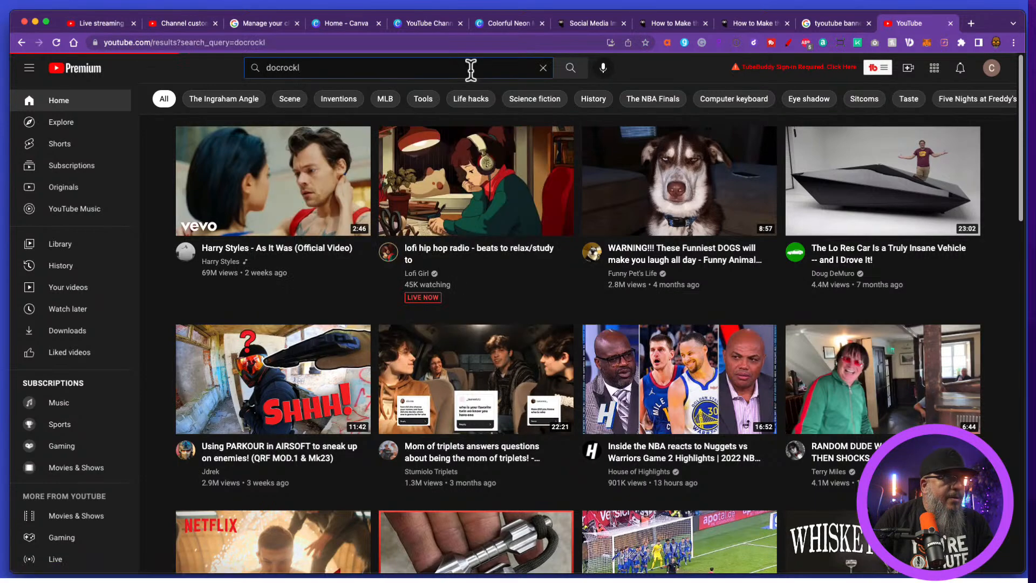
left_click(400, 160)
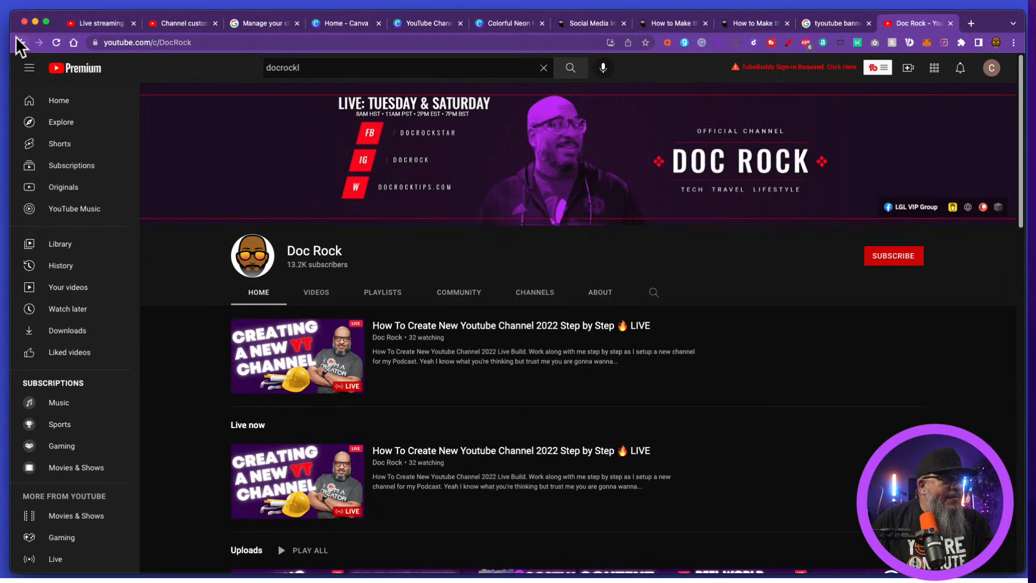
left_click(19, 42)
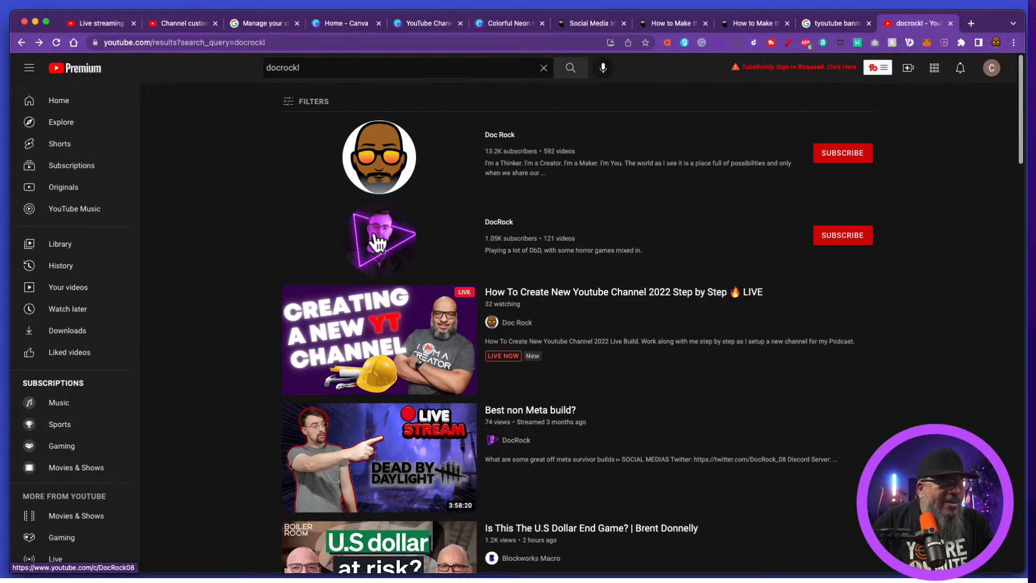
left_click(380, 157)
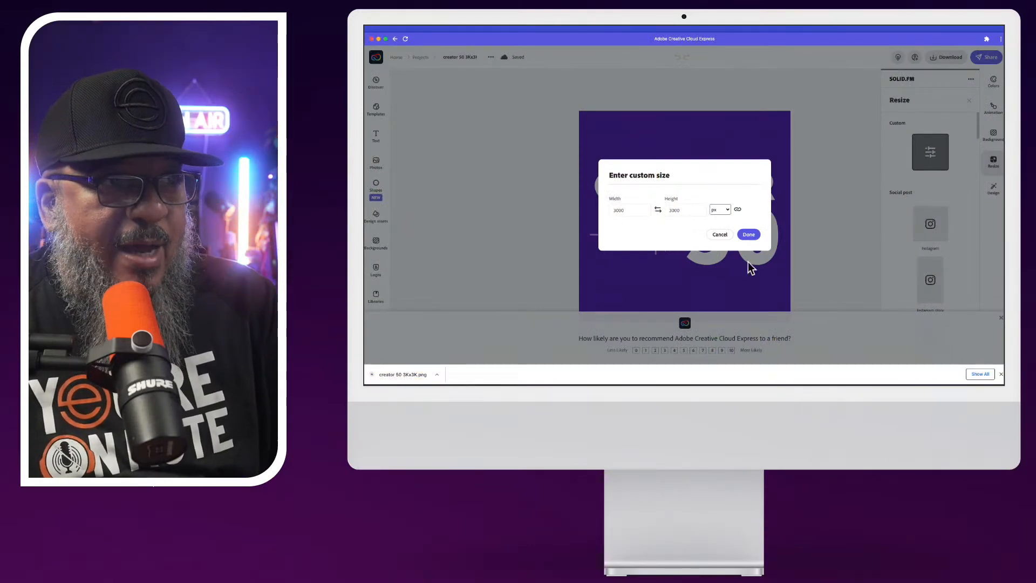
Step: In Adobe Creative Cloud Express, cancel the custom resize of the Creator 50 cover and return to the projects list
left_click(720, 235)
left_click_drag(564, 158, 811, 290)
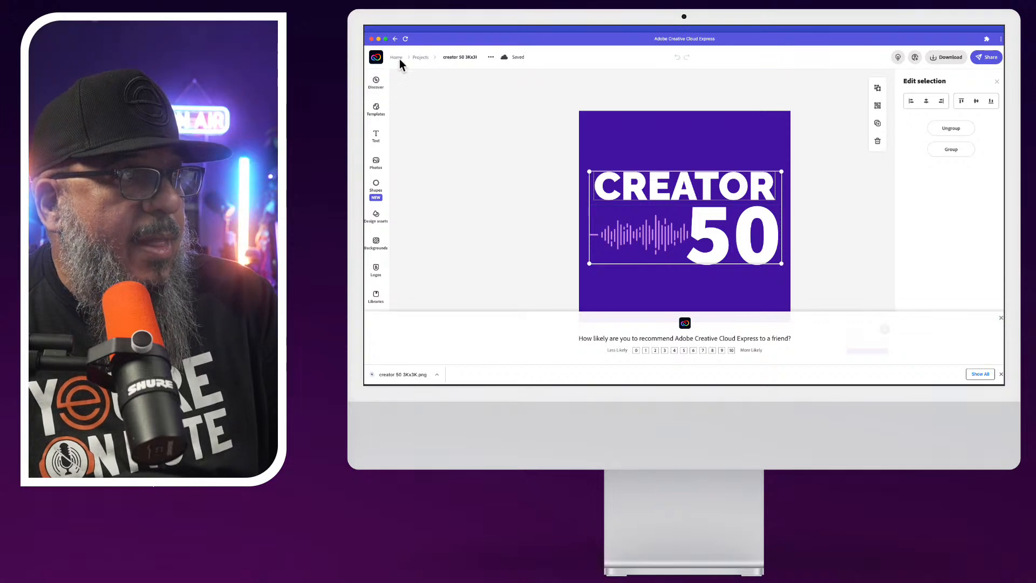
left_click(418, 59)
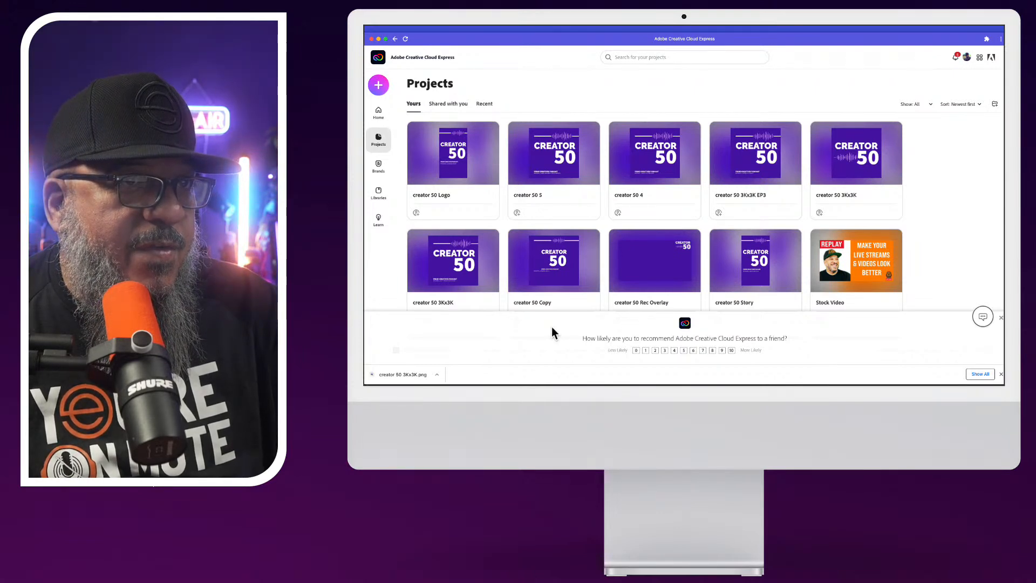
Step: Duplicate the project creator 50 3Kx3K EP3 under the name Creator 50 YT Banner
mouse_move(757, 157)
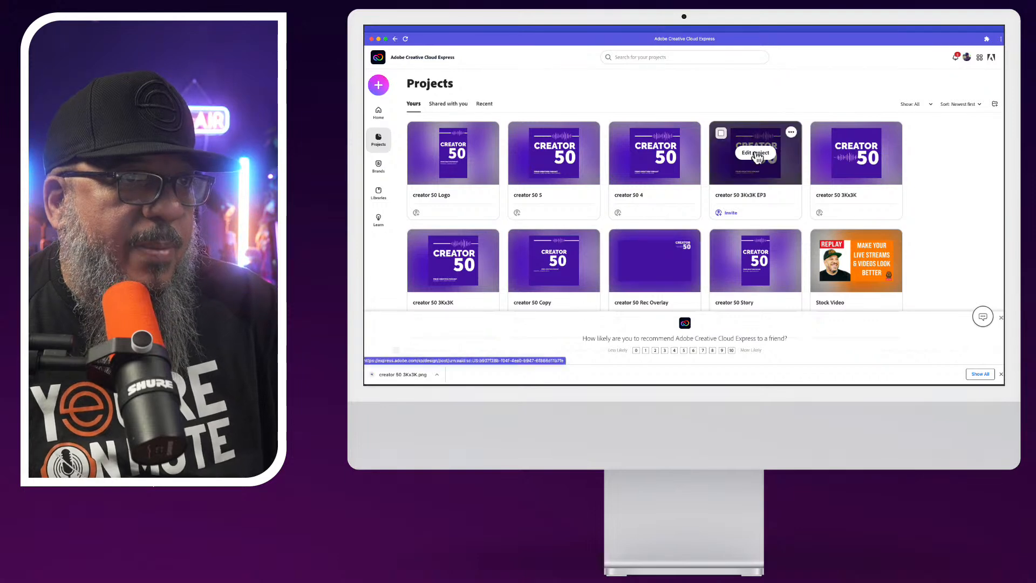
left_click(790, 132)
mouse_move(769, 150)
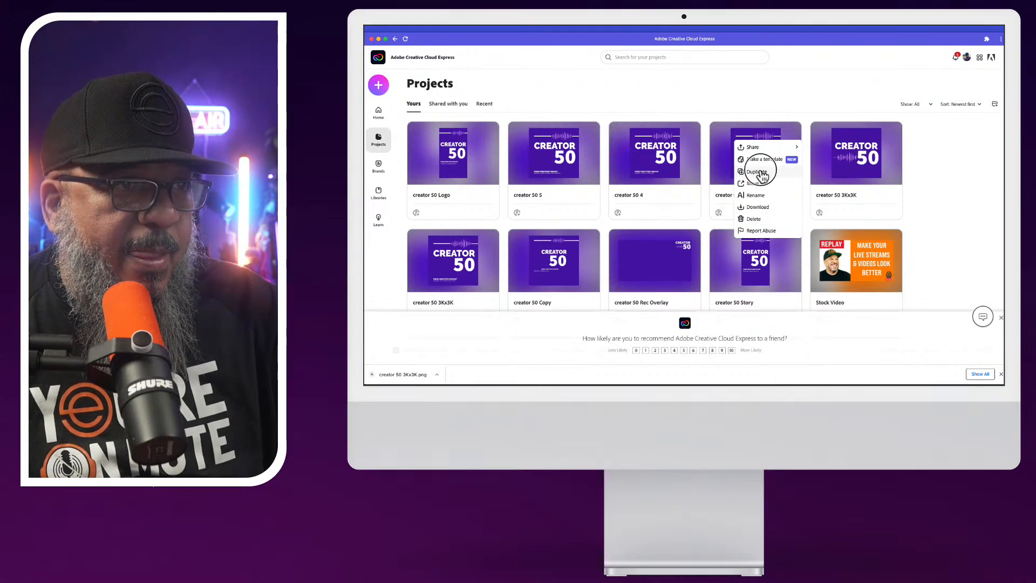
left_click(760, 173)
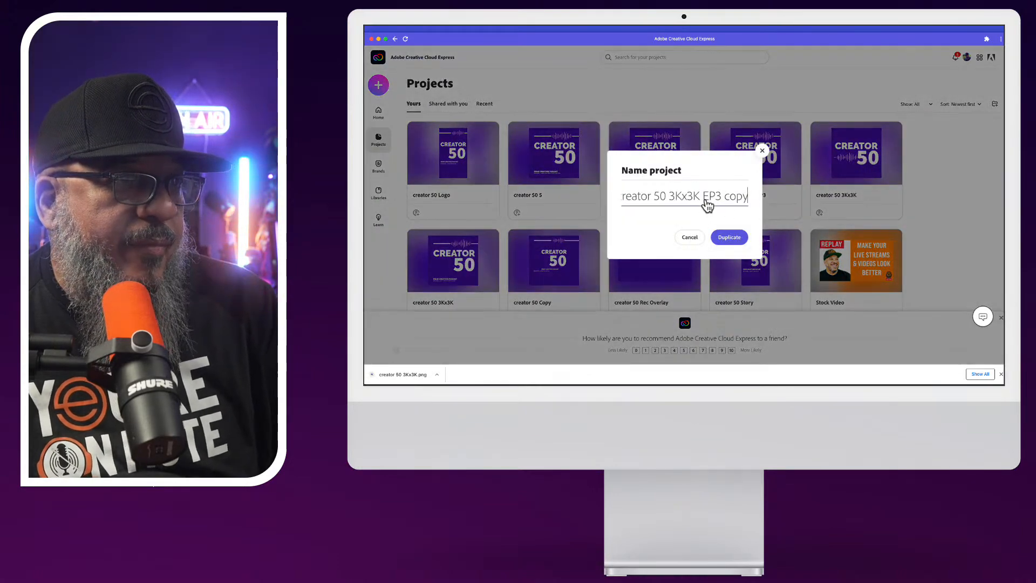
triple_click(660, 195)
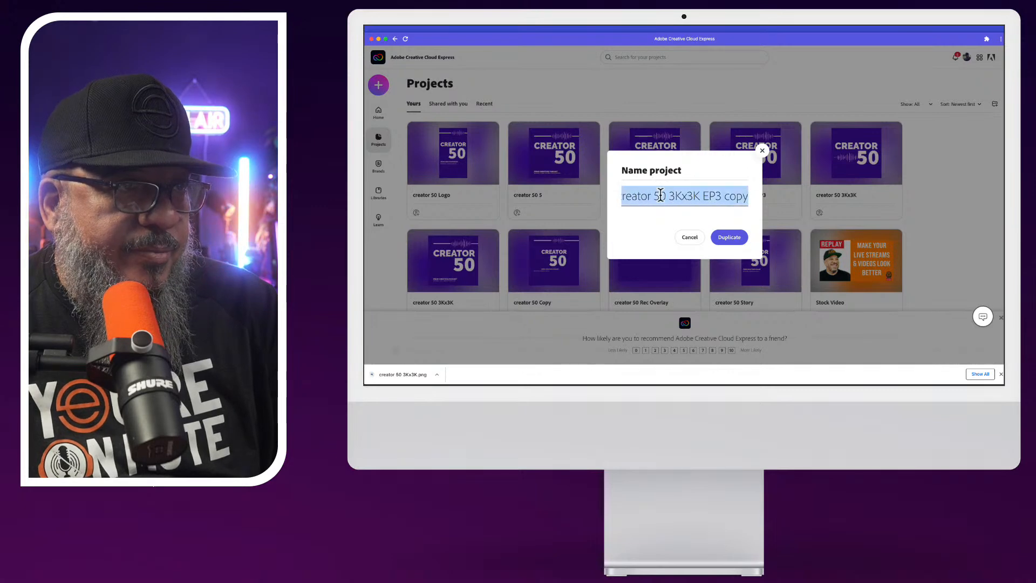
type("Creato")
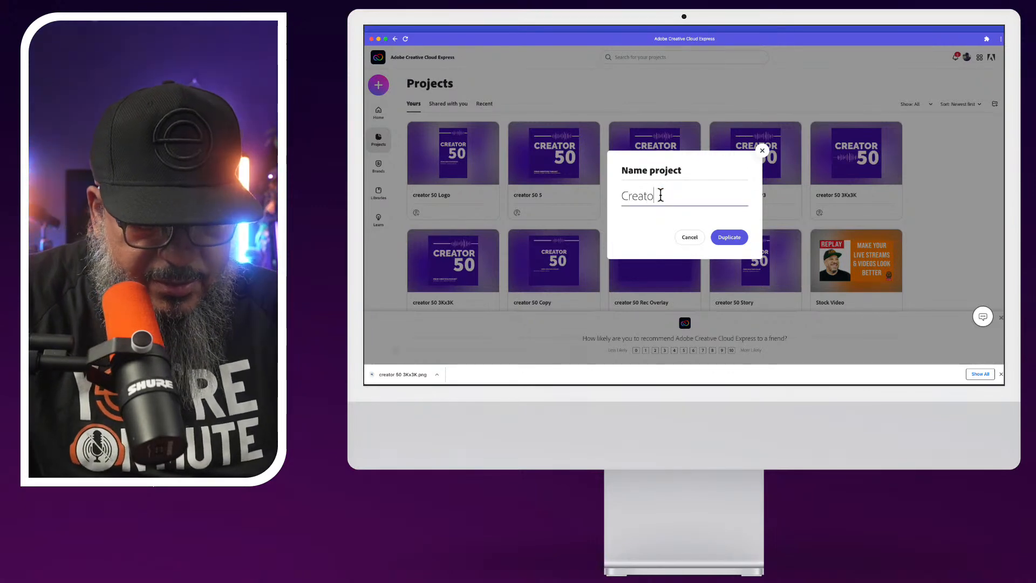
type("r 50 YT Banner")
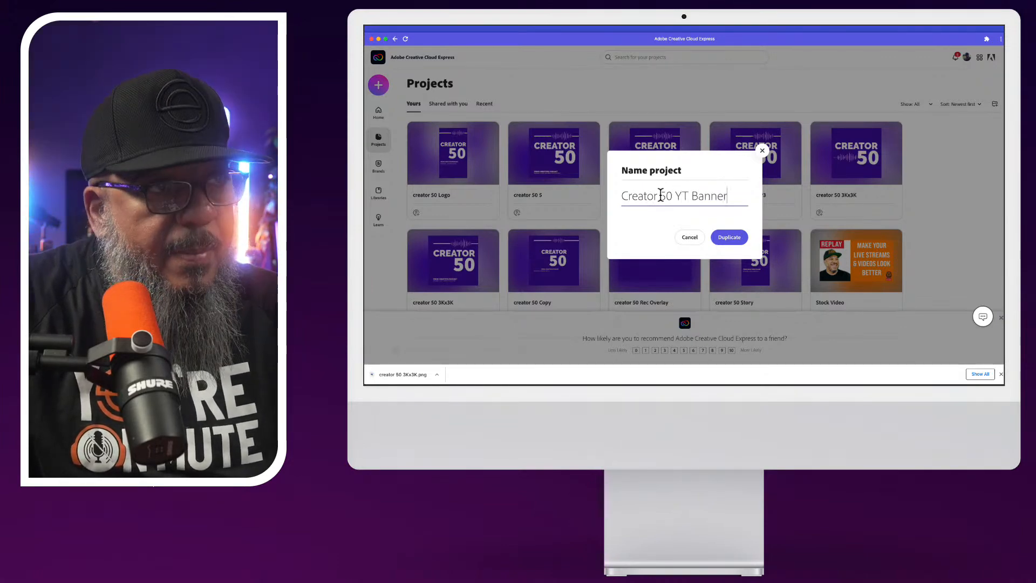
key("Return")
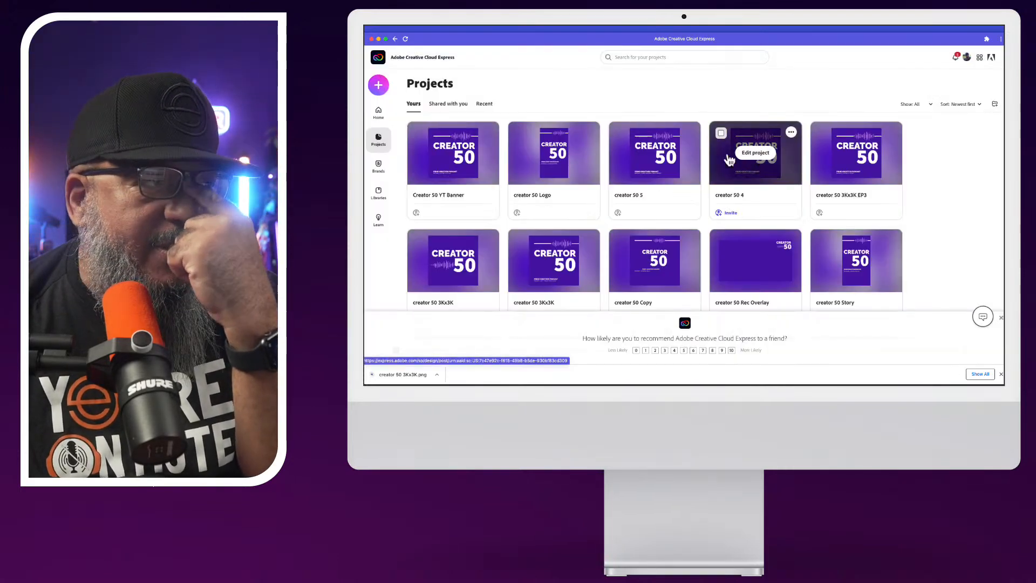
Step: Open the Creator 50 YT Banner project and resize it to the YouTube channel art preset, 2560 x 1440
left_click(454, 170)
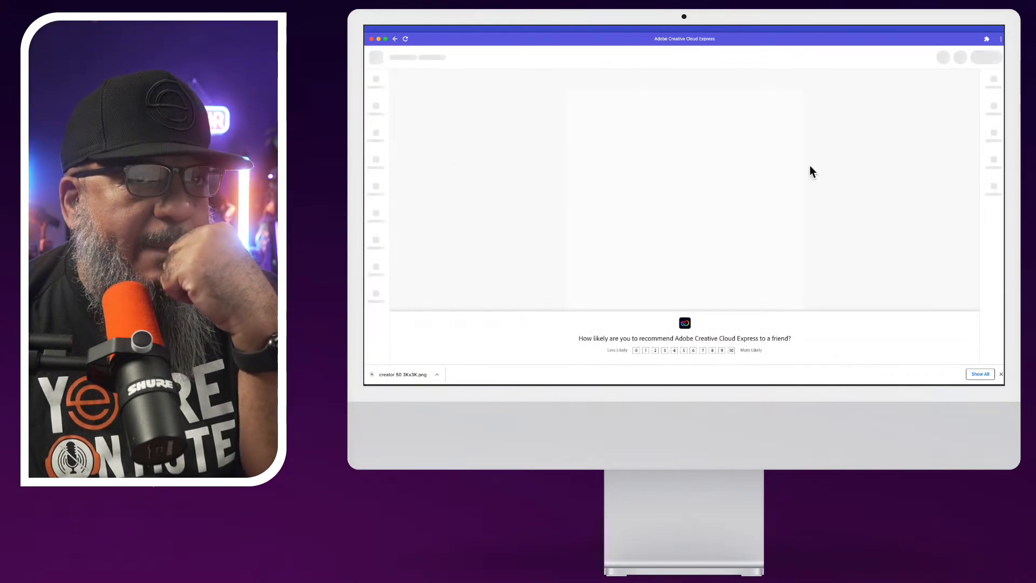
left_click(994, 162)
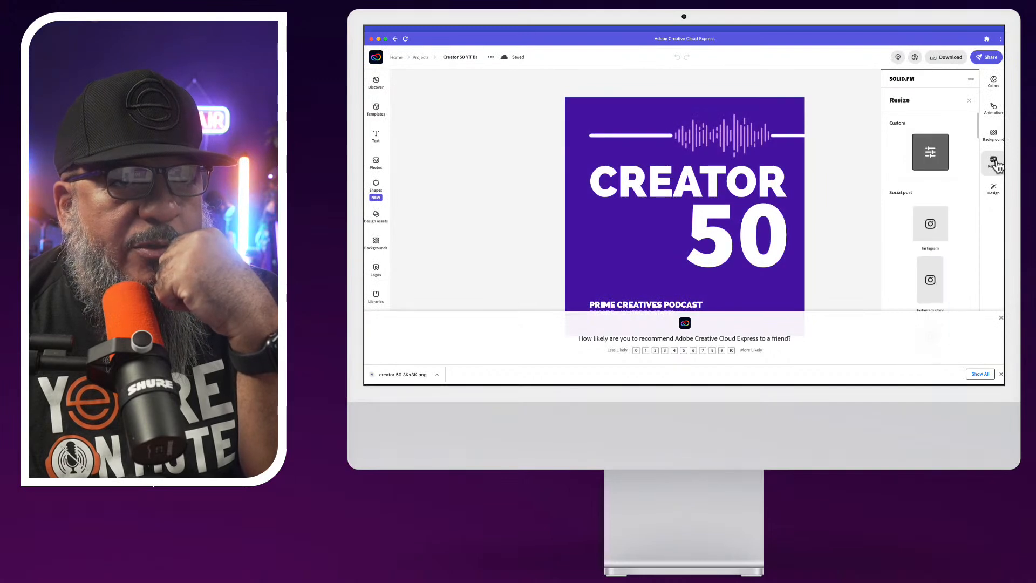
scroll(938, 219, "down", 5)
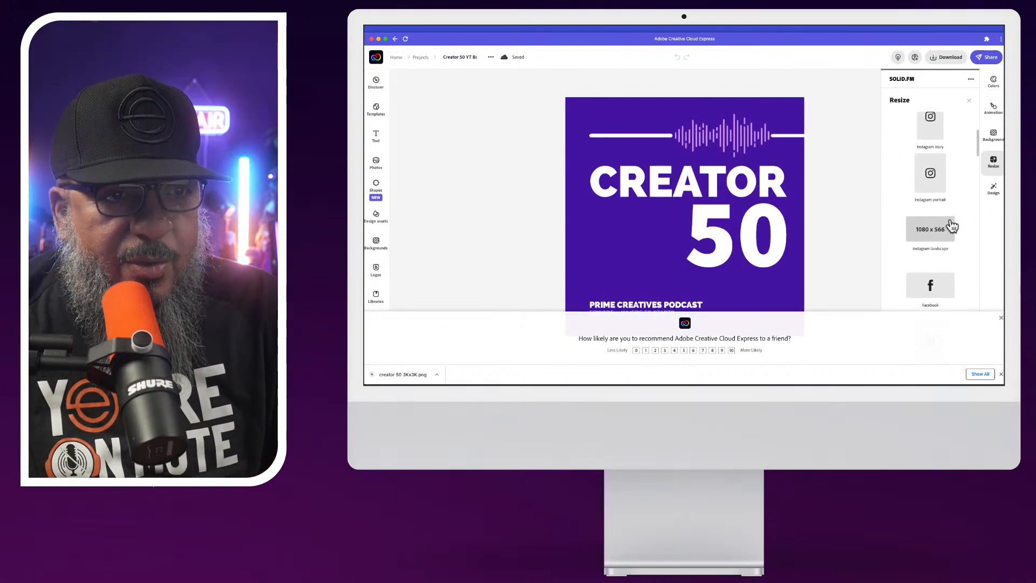
scroll(951, 225, "down", 5)
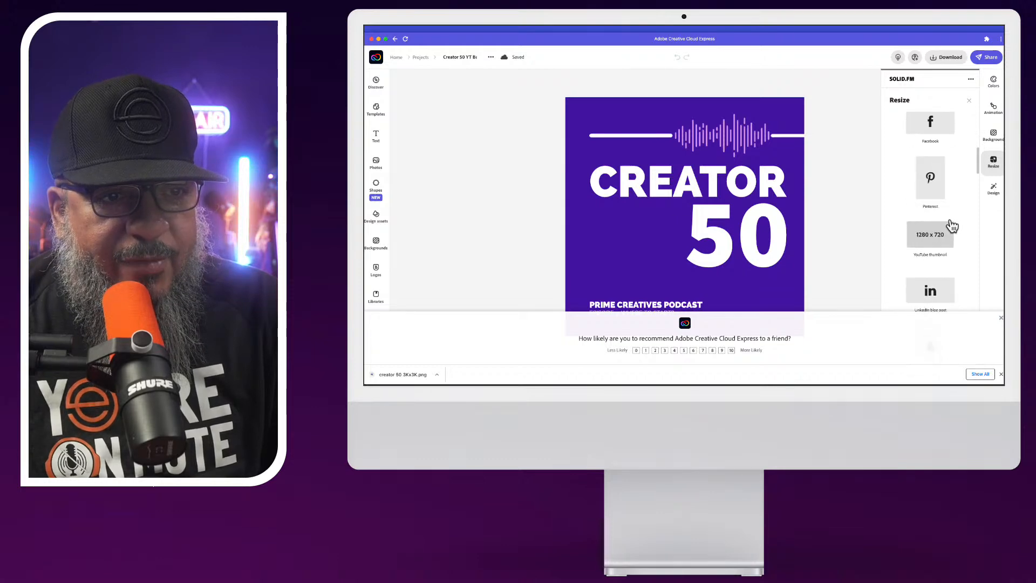
scroll(951, 225, "down", 3)
scroll(954, 226, "down", 3)
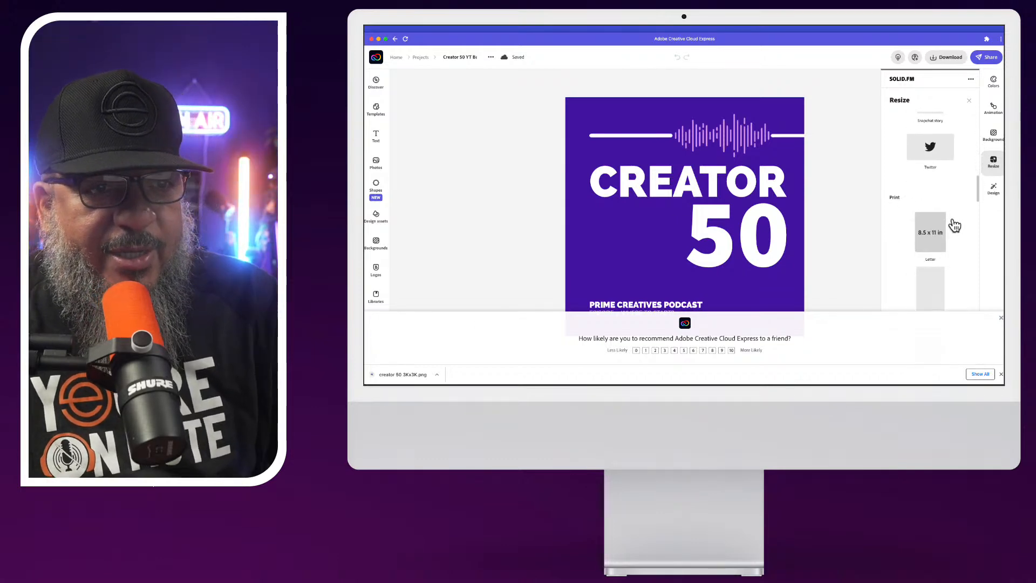
scroll(956, 225, "down", 5)
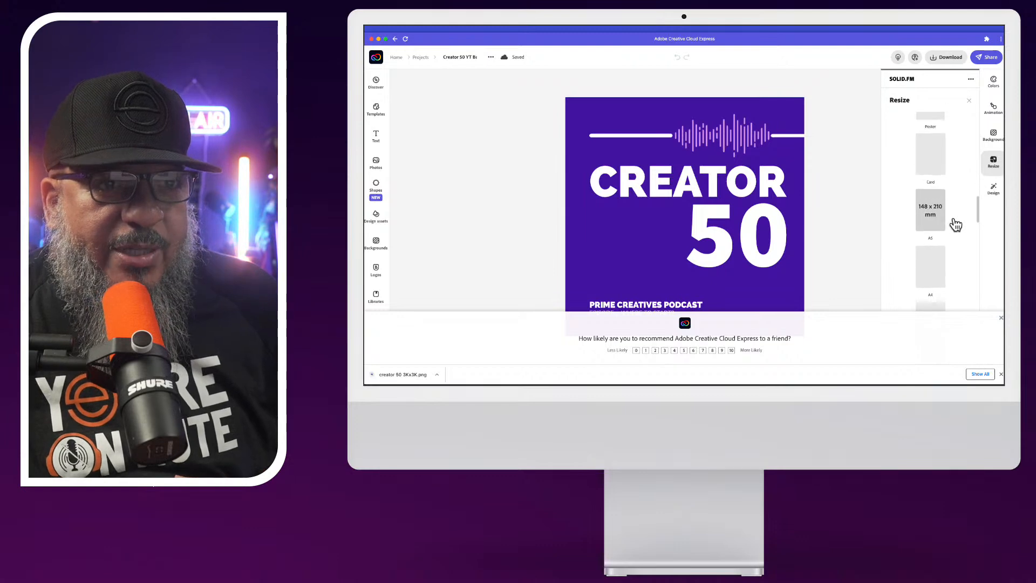
scroll(956, 225, "down", 4)
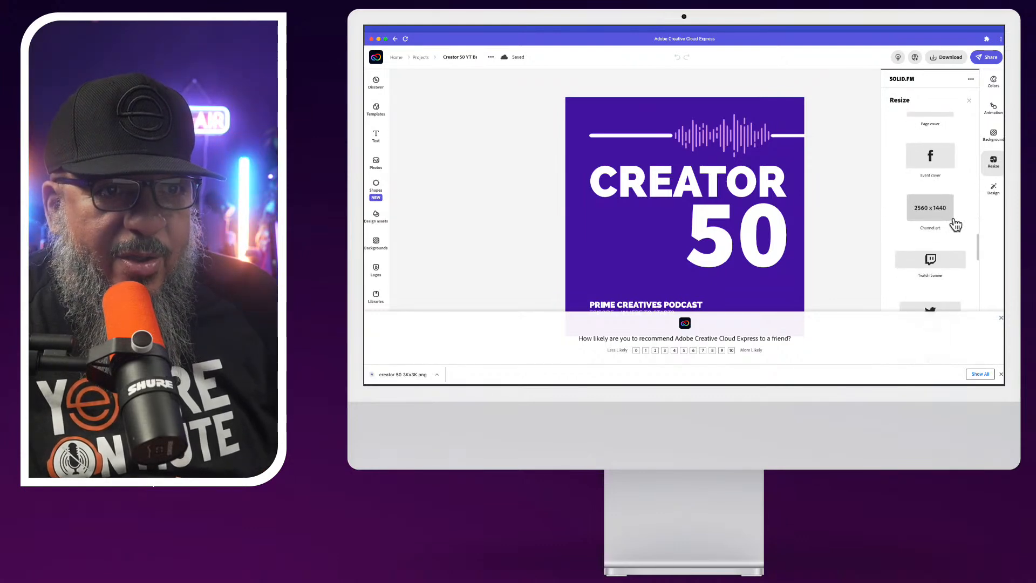
scroll(955, 227, "up", 2)
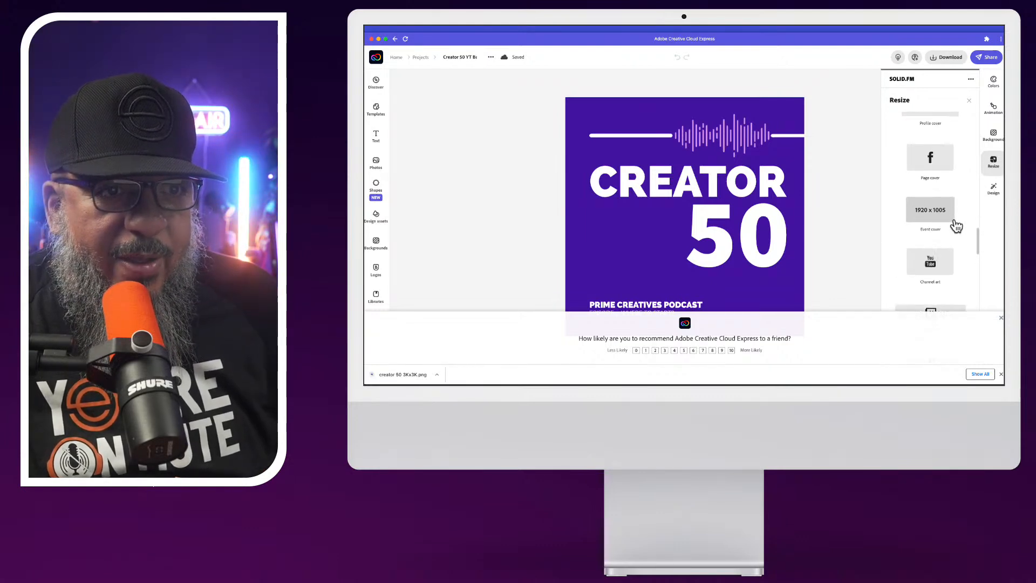
left_click(924, 275)
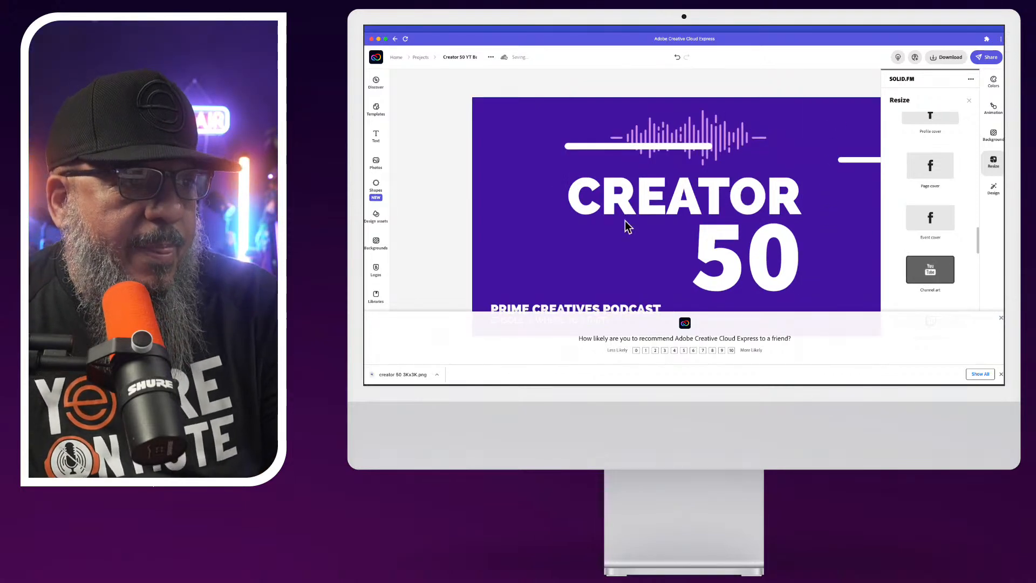
left_click(1000, 318)
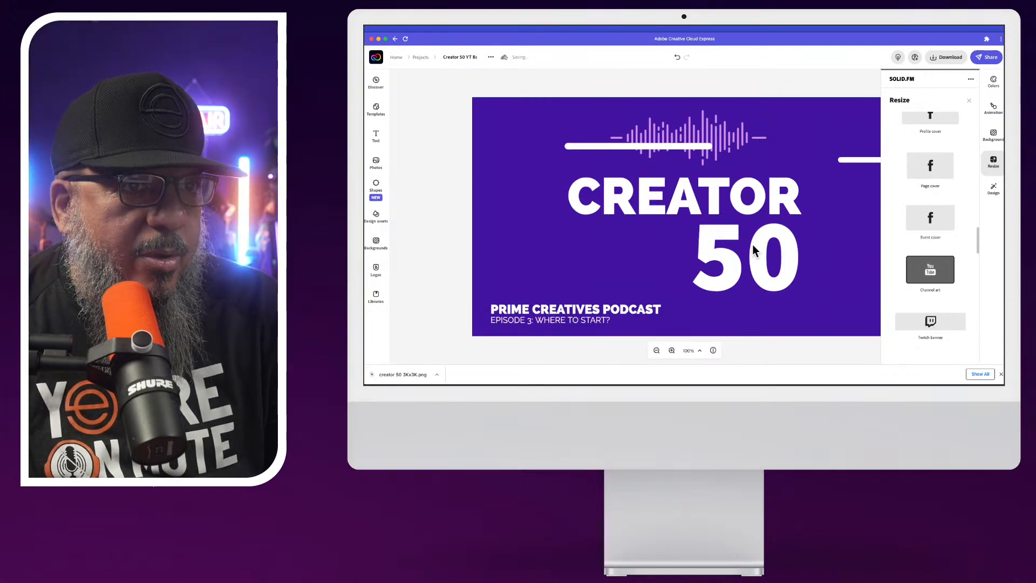
left_click(838, 89)
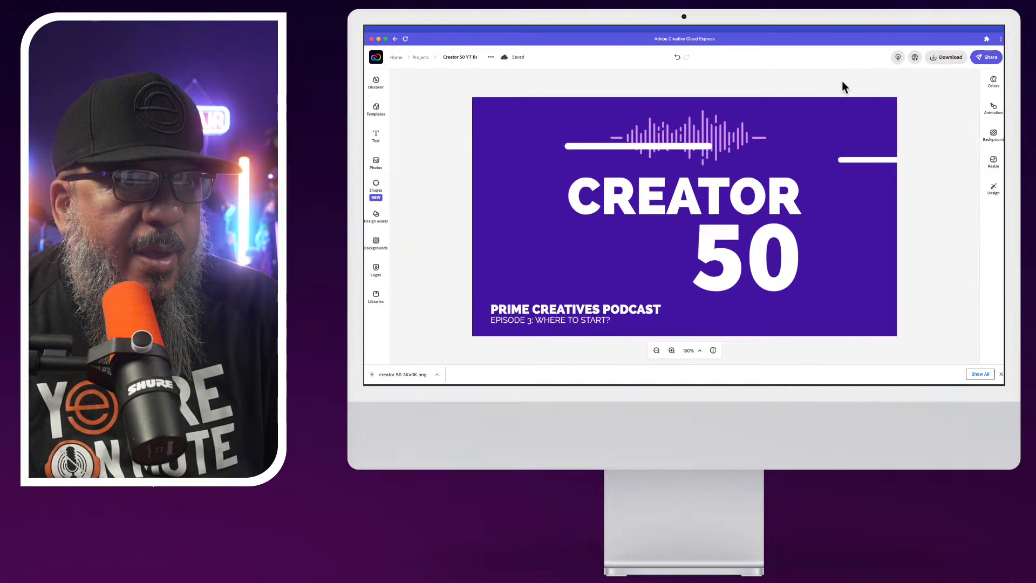
Step: Delete the line EPISODE 3: WHERE TO START? from the banner
left_click(561, 318)
key("Escape")
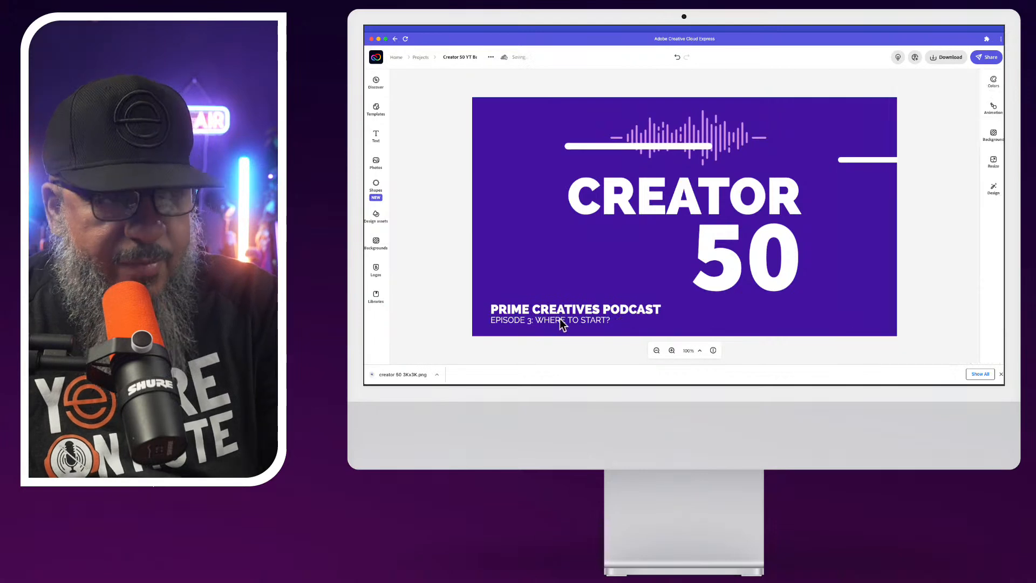
key("Delete")
Step: Shrink the PRIME CREATIVES PODCAST text and move it directly beneath CREATOR, beside the 50
left_click(613, 312)
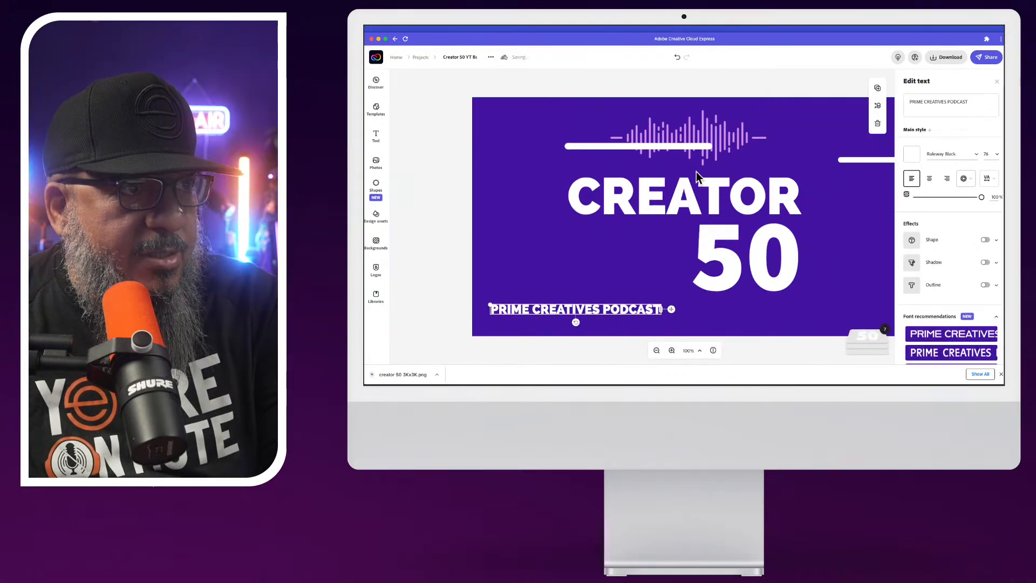
left_click(652, 318)
left_click(656, 315)
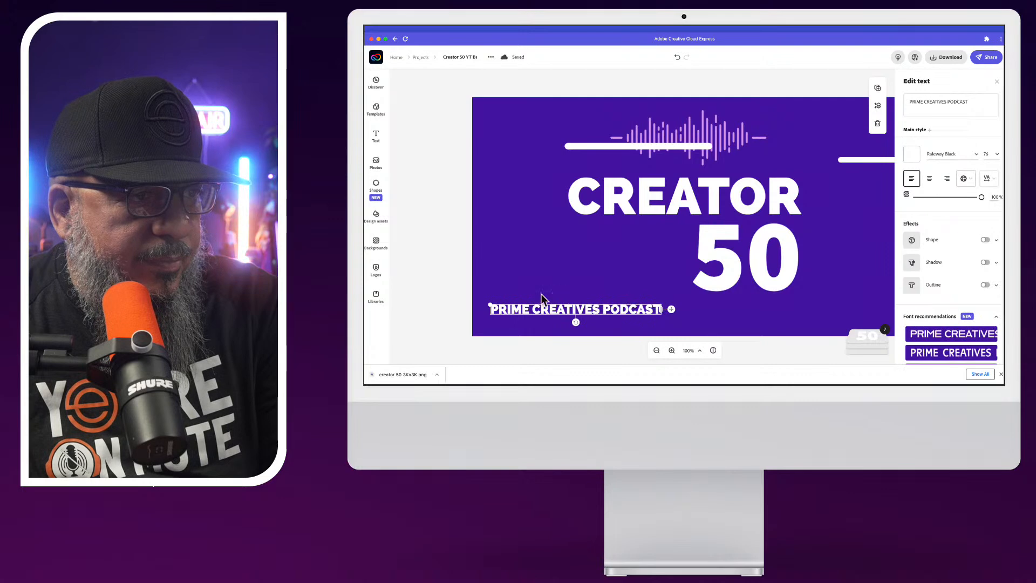
left_click_drag(489, 302, 619, 233)
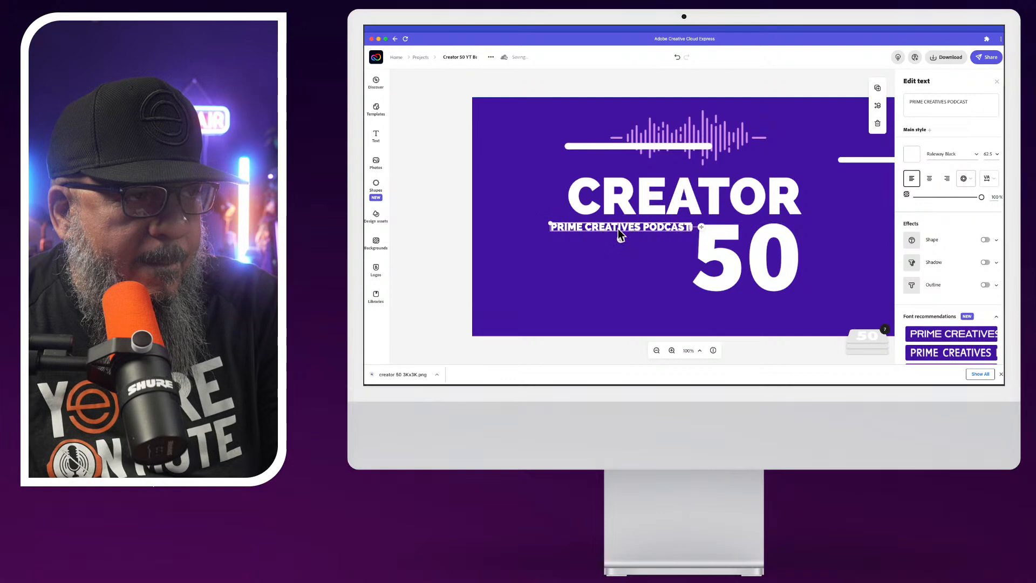
Step: Set the PRIME CREATIVES PODCAST text to Raleway Regular and shrink it to about size 52 so it fits beneath CREATOR
left_click(977, 156)
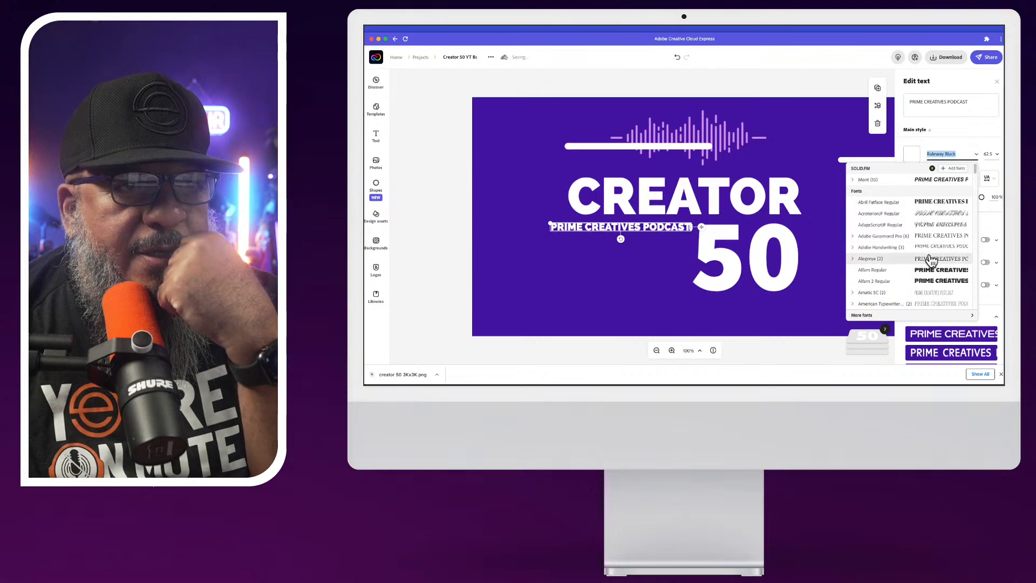
scroll(933, 263, "down", 10)
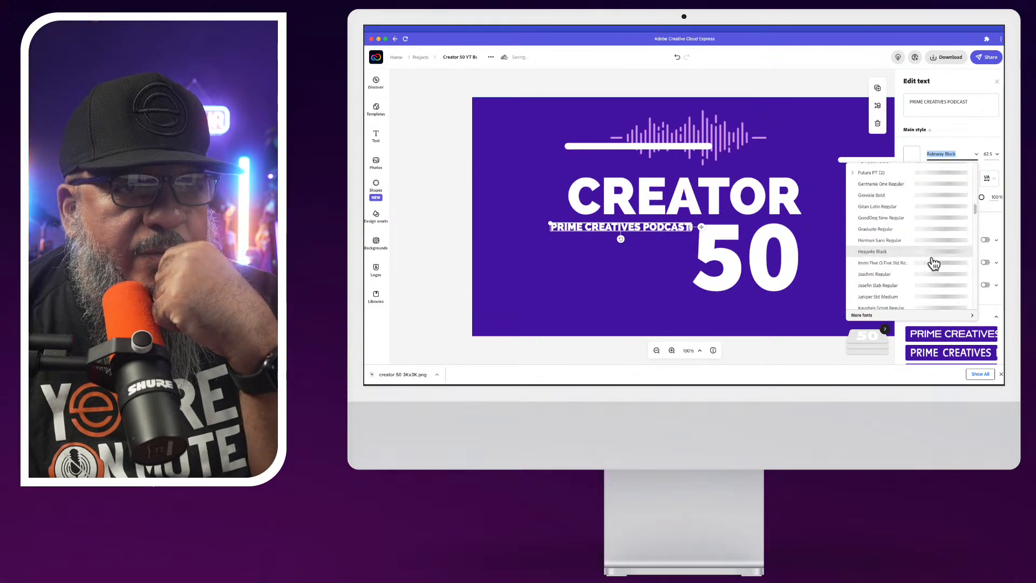
scroll(933, 263, "down", 10)
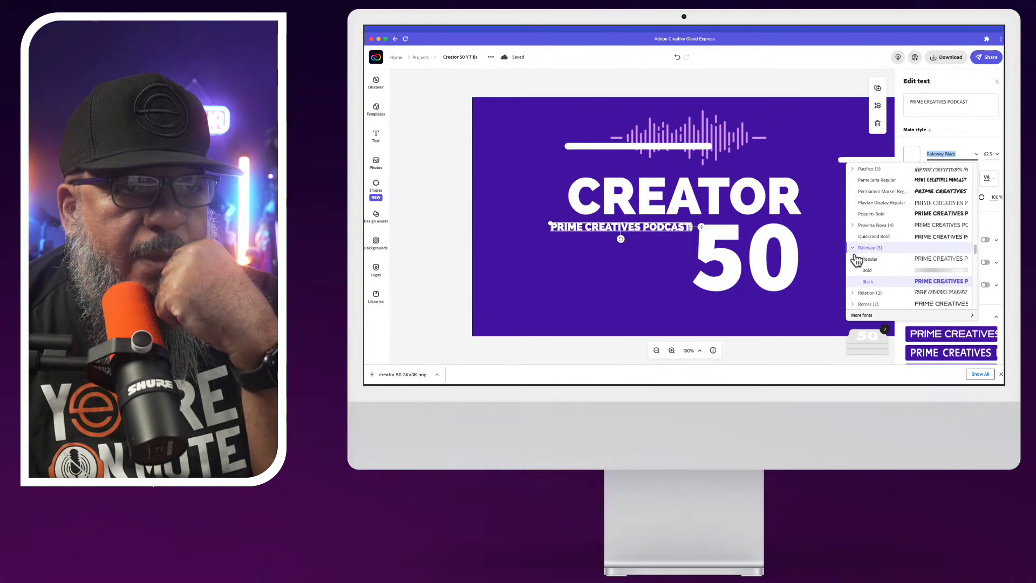
left_click(853, 249)
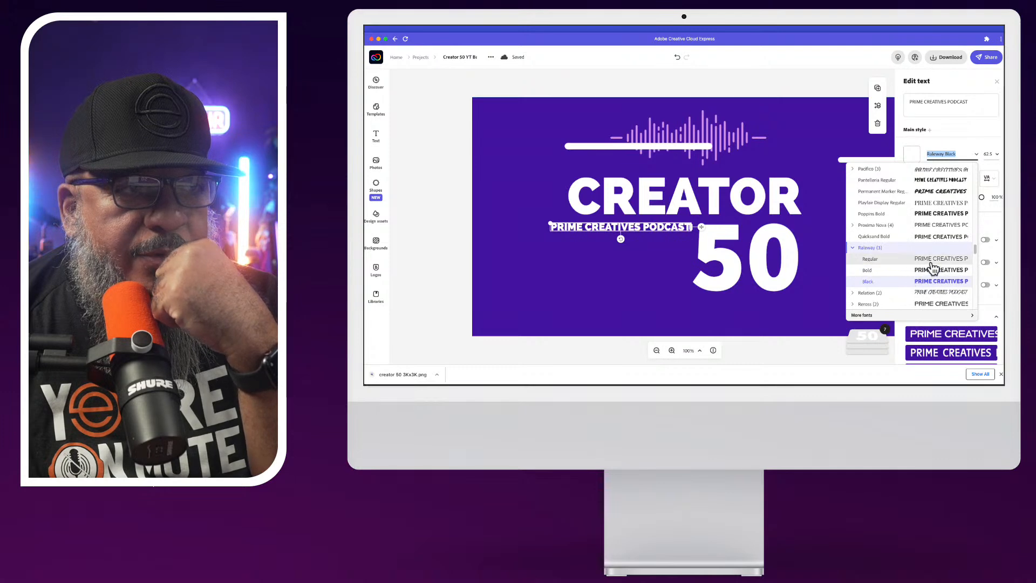
left_click(930, 261)
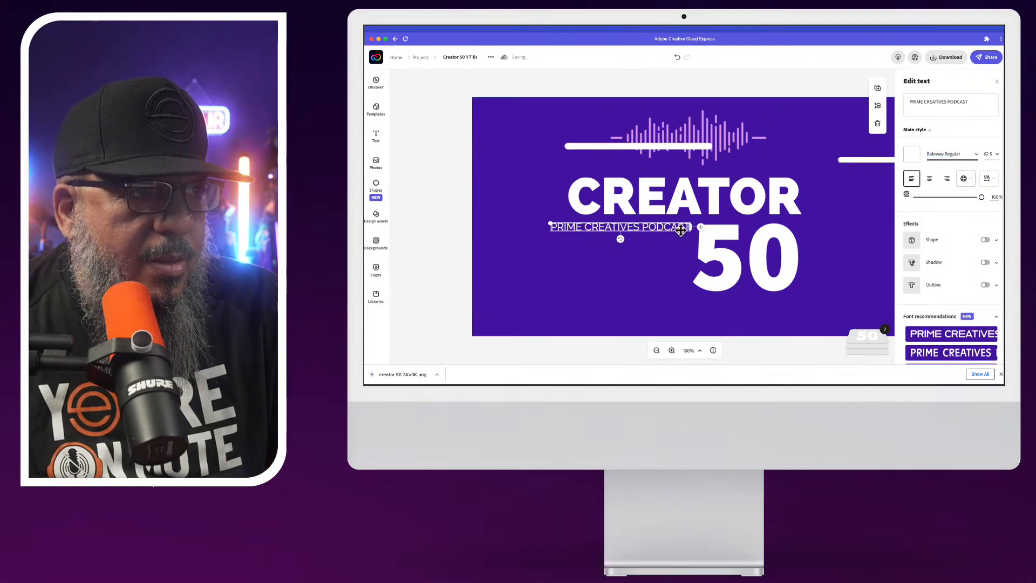
left_click_drag(550, 224, 582, 235)
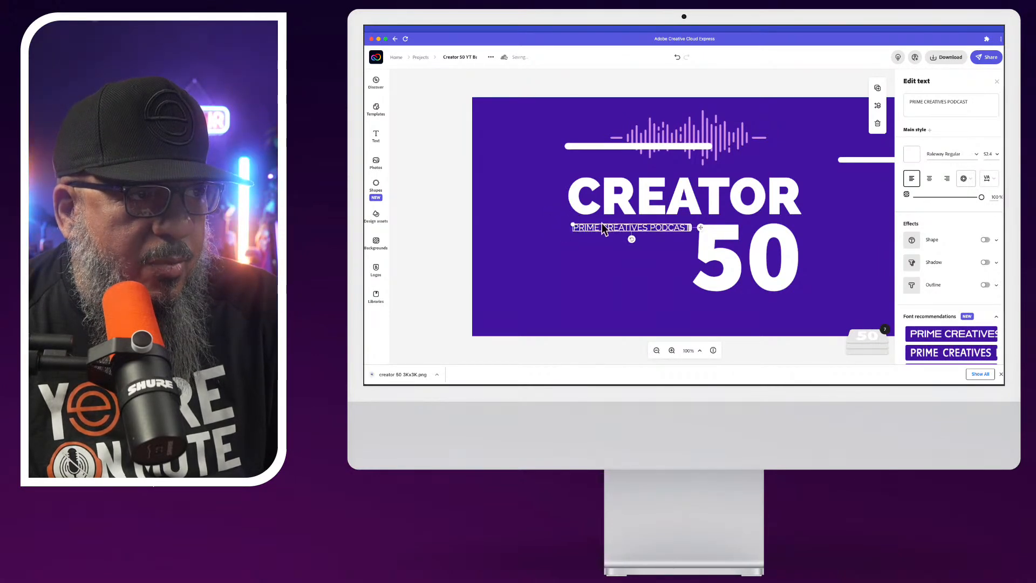
left_click(595, 237)
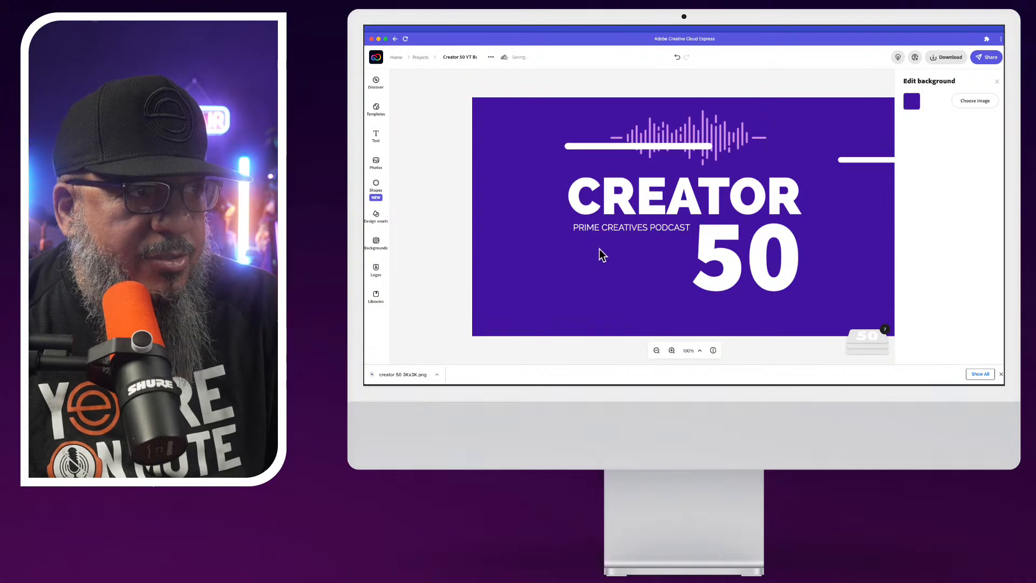
Step: Move both white bars up to the banner's top edge and the waveform down to its lower-left corner
left_click(635, 147)
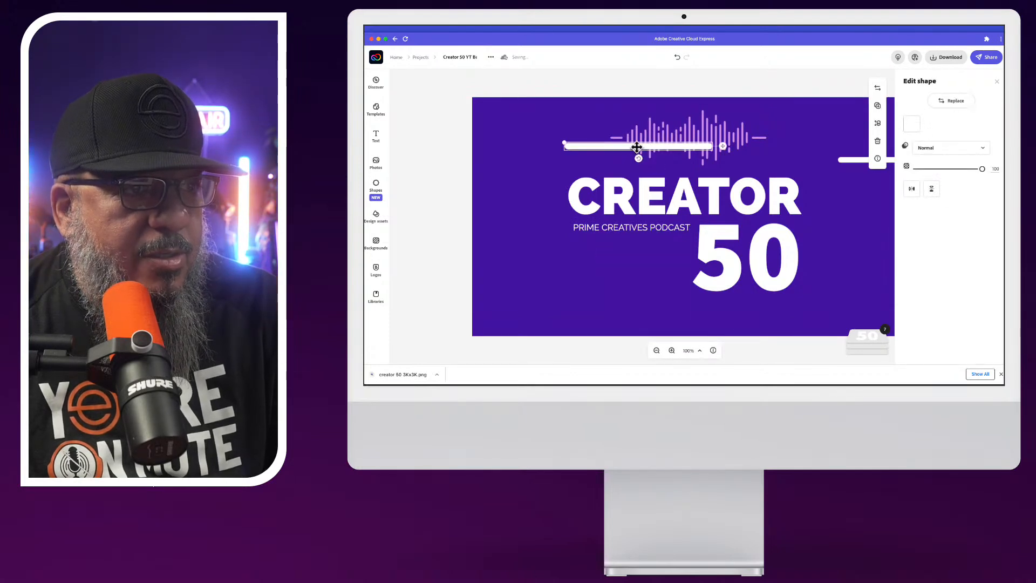
left_click_drag(637, 147, 536, 108)
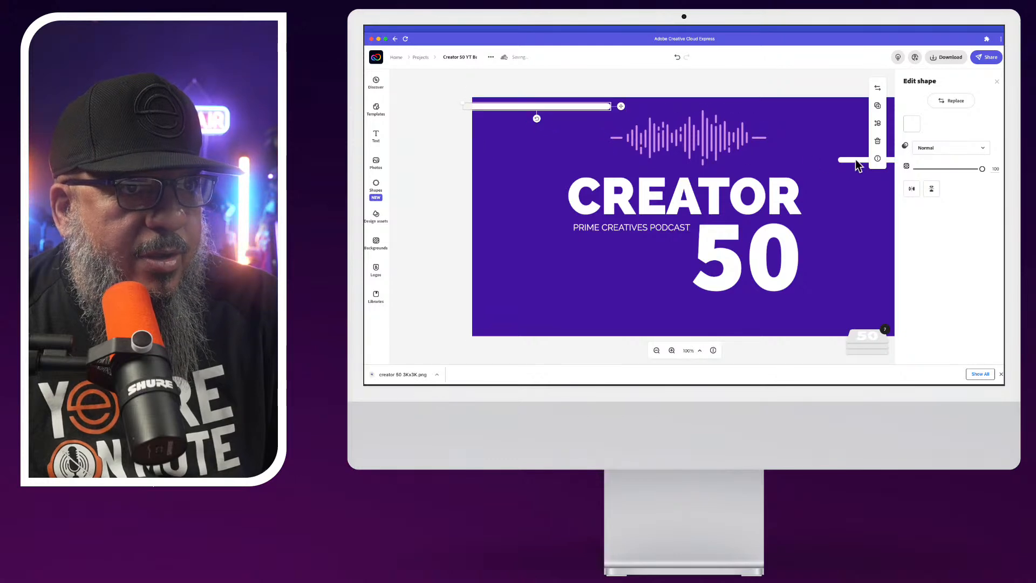
left_click_drag(857, 165, 855, 112)
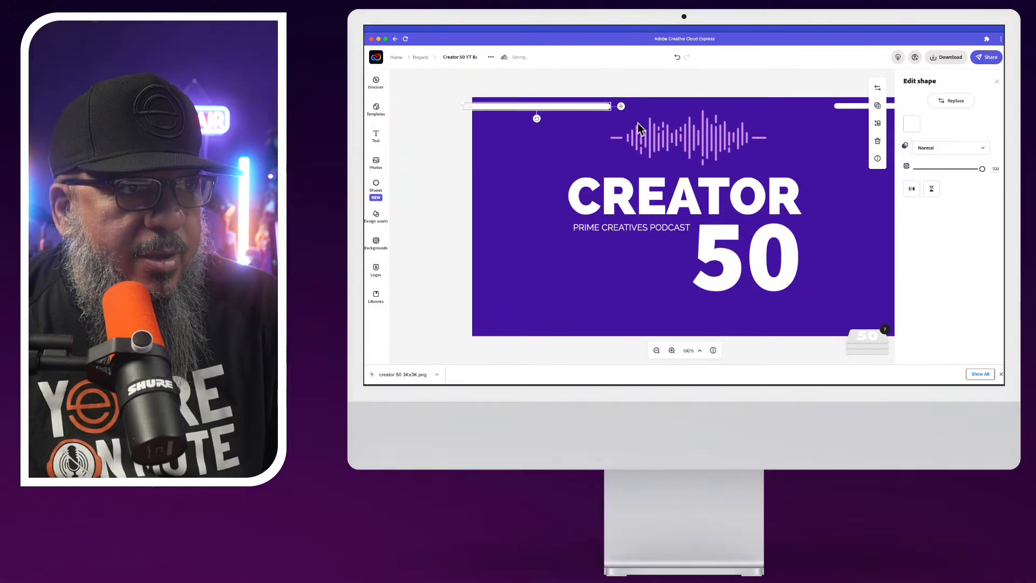
left_click_drag(667, 142, 562, 312)
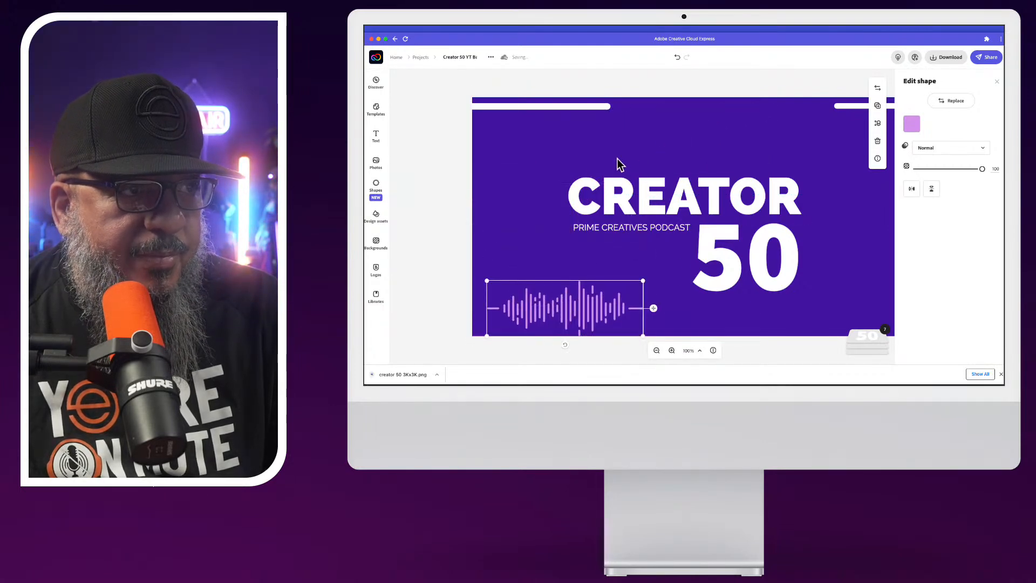
Step: Group CREATOR, PRIME CREATIVES PODCAST and 50, and move the group up to the vertical middle of the banner
left_click_drag(581, 158, 759, 261)
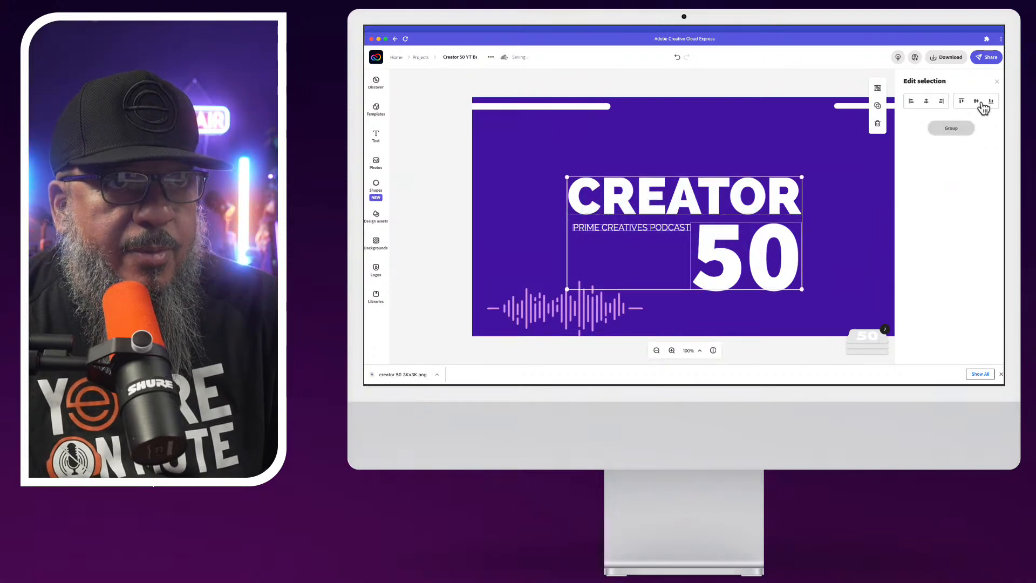
left_click(951, 127)
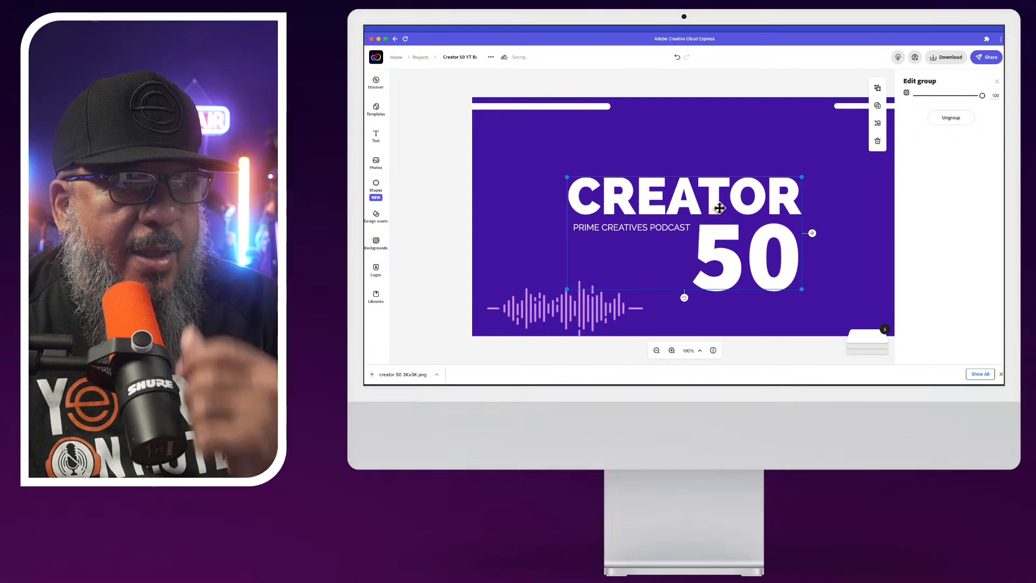
mouse_move(711, 207)
left_mouse_down()
mouse_move(711, 183)
mouse_move(709, 195)
left_mouse_up()
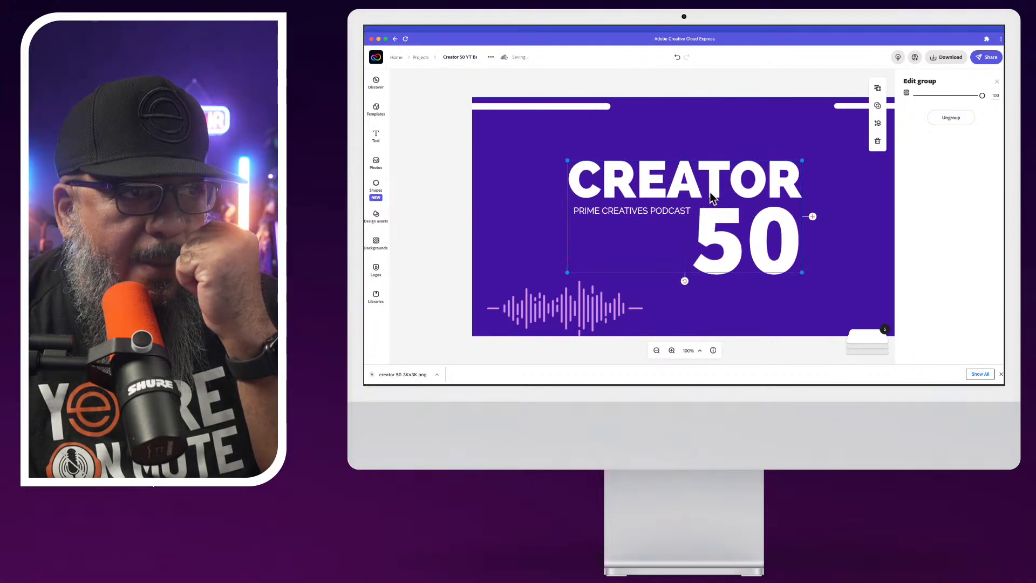
Step: Shrink the waveform and place one copy on each side of CREATOR, level with the word
left_click(611, 313)
left_click_drag(612, 316, 849, 183)
left_click(517, 179)
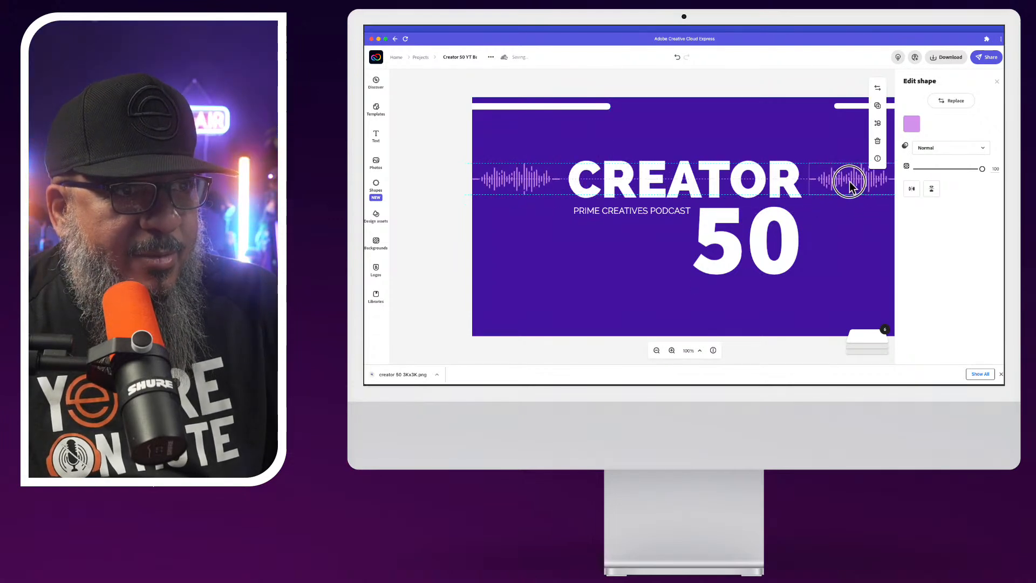
left_click(837, 234)
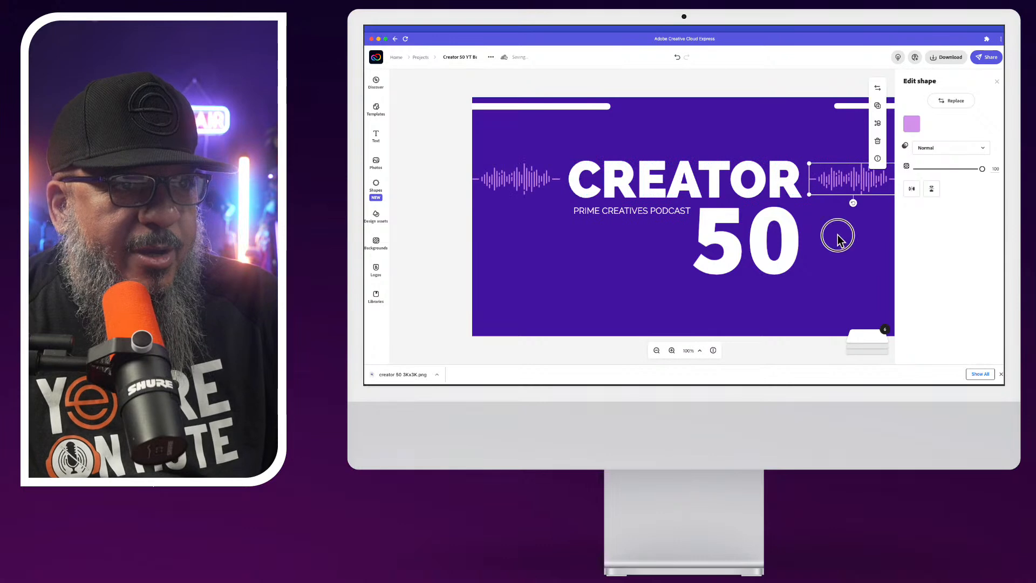
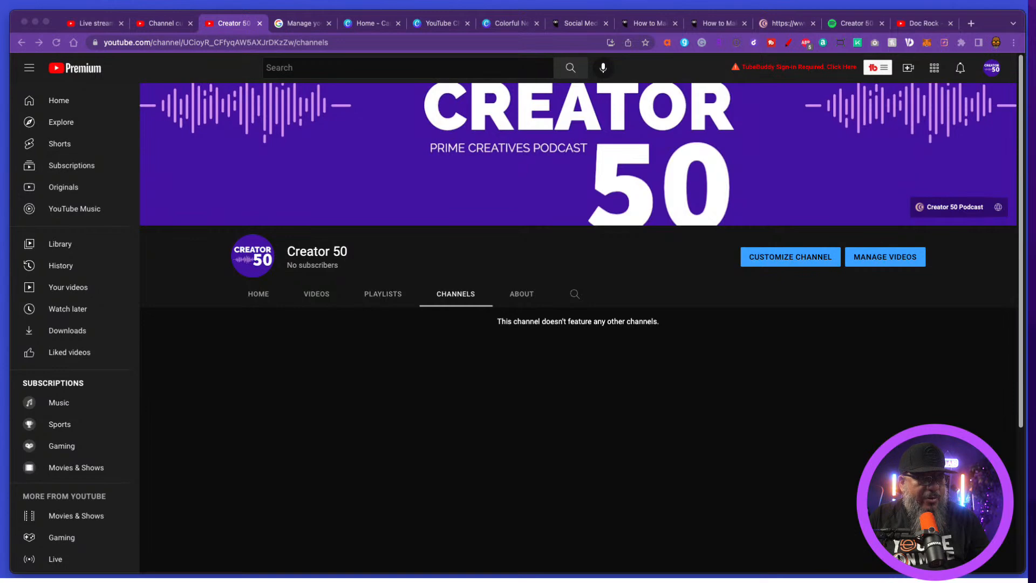
Step: Review the Creator 50 channel's Home, Videos, Playlists, Channels and About sections on YouTube, and open the Creator 50 Podcast link on its banner
key("super+l")
left_click(257, 295)
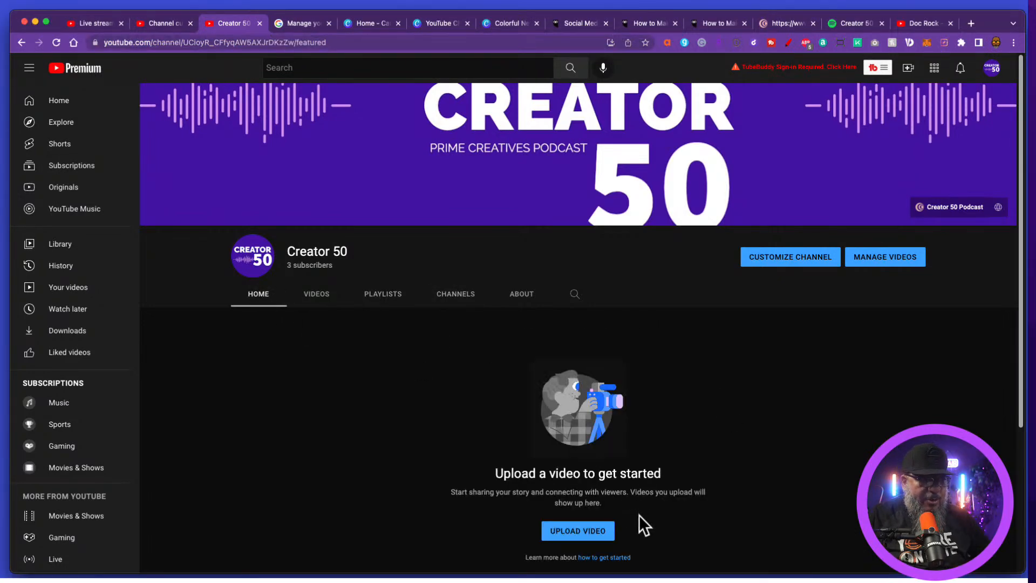
scroll(727, 497, "down", 2)
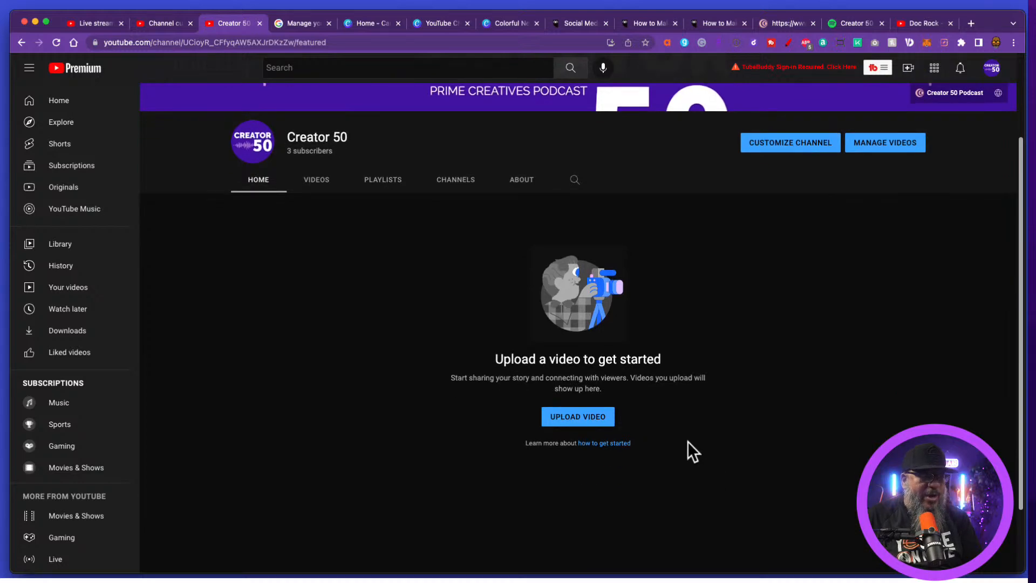
left_click(323, 183)
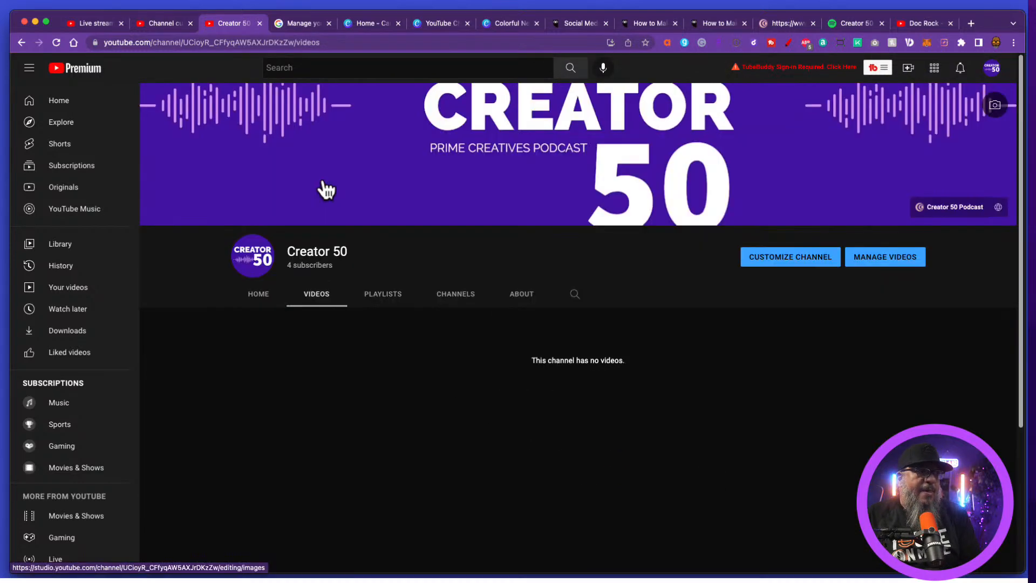
left_click(386, 293)
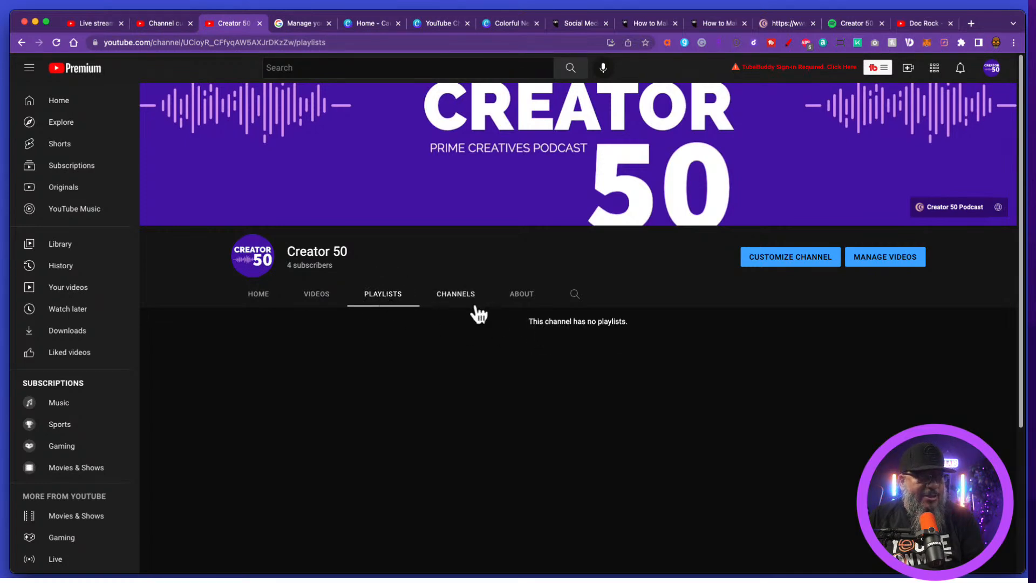
left_click(458, 301)
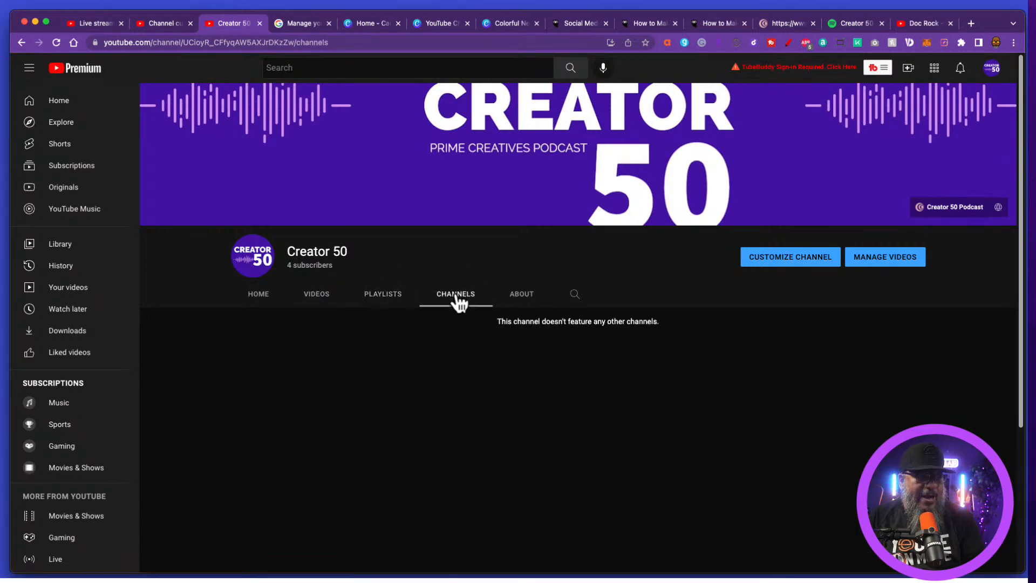
left_click(516, 303)
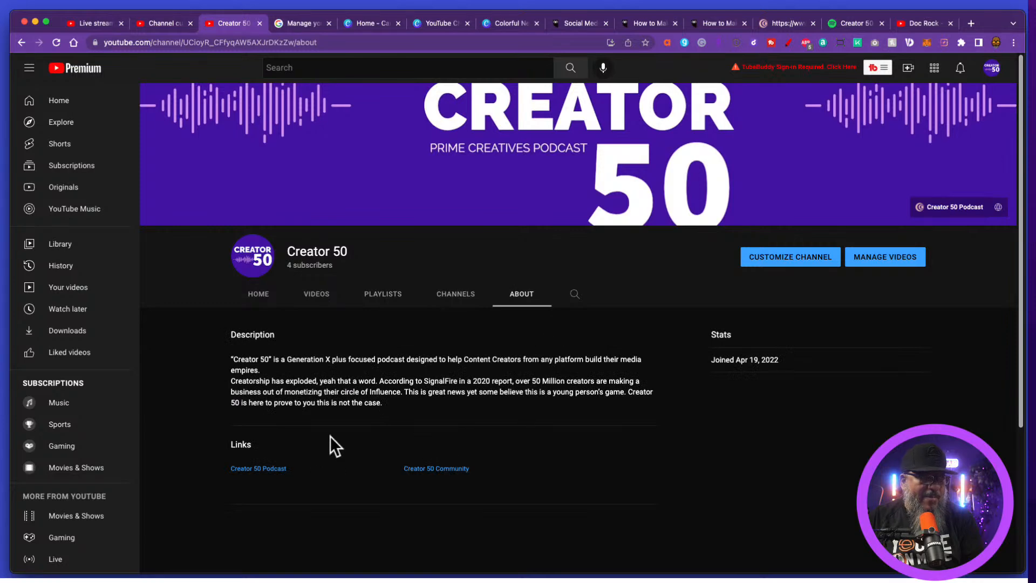
left_click(954, 210)
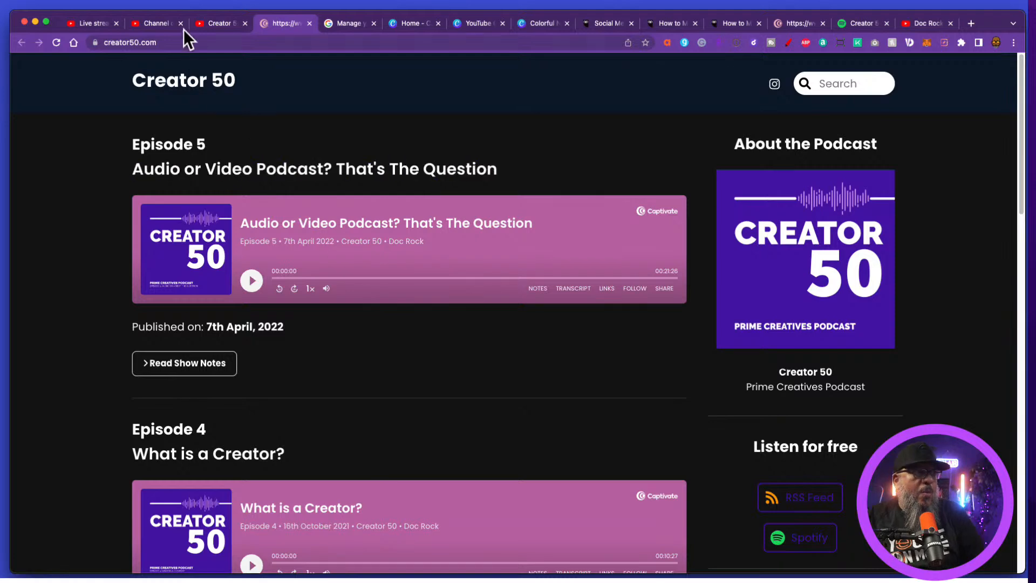
left_click(162, 24)
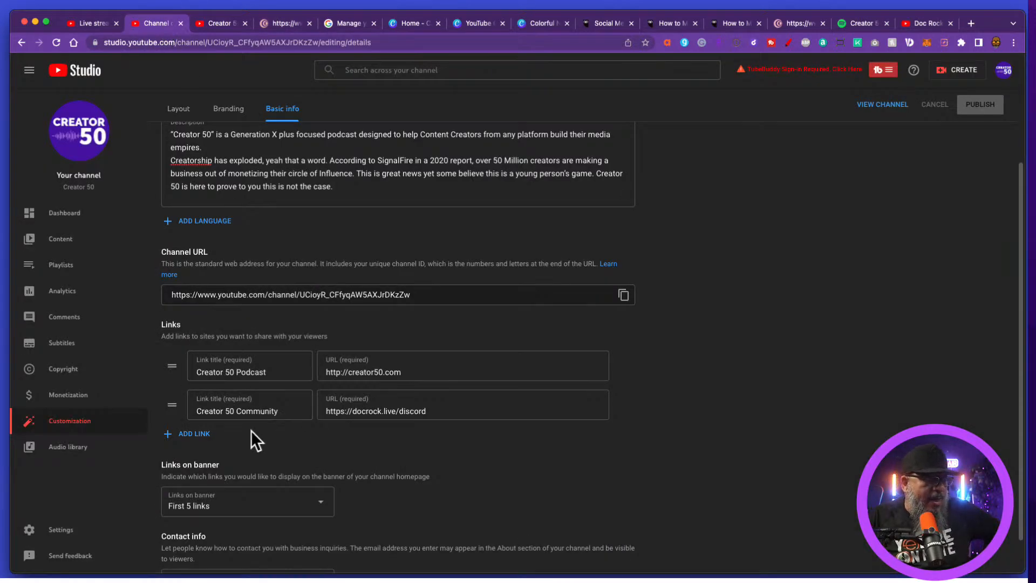
left_click(198, 434)
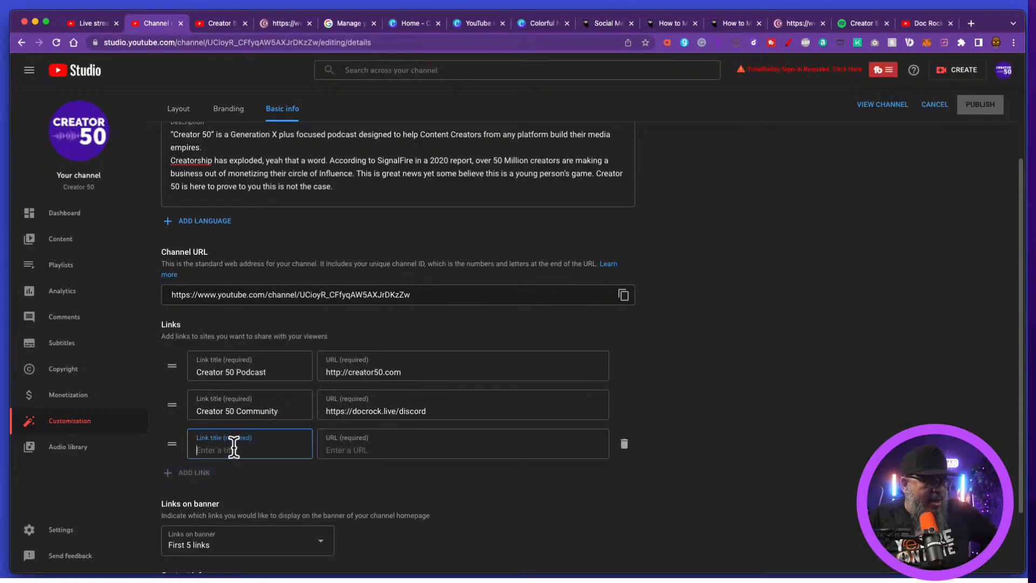
type("Crea")
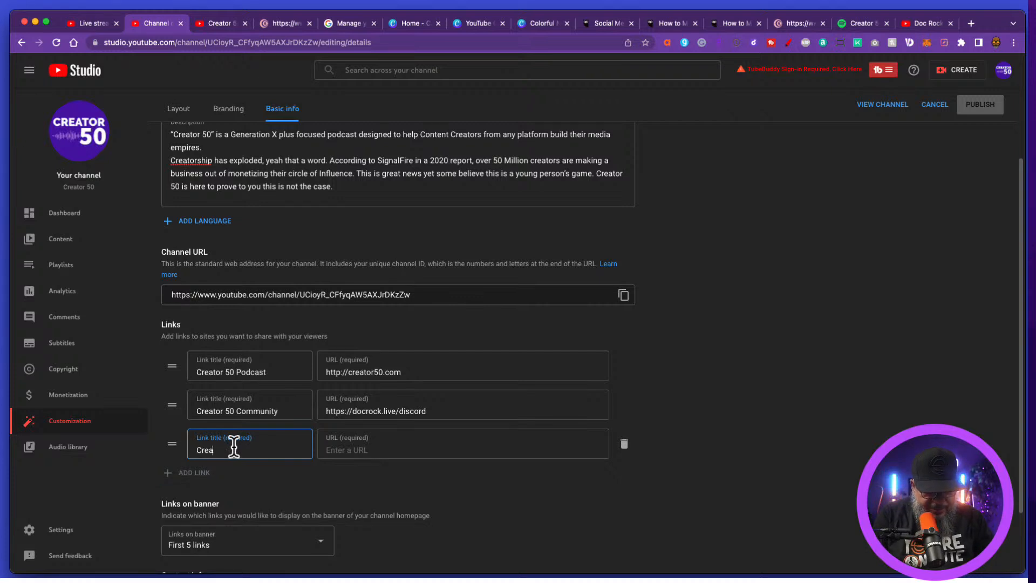
type("tor 50")
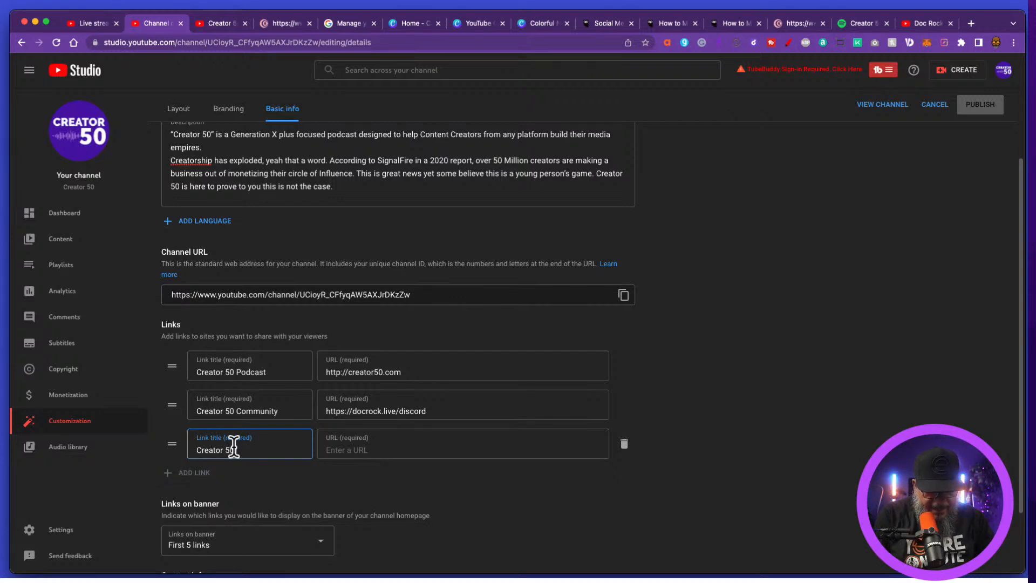
type(" G")
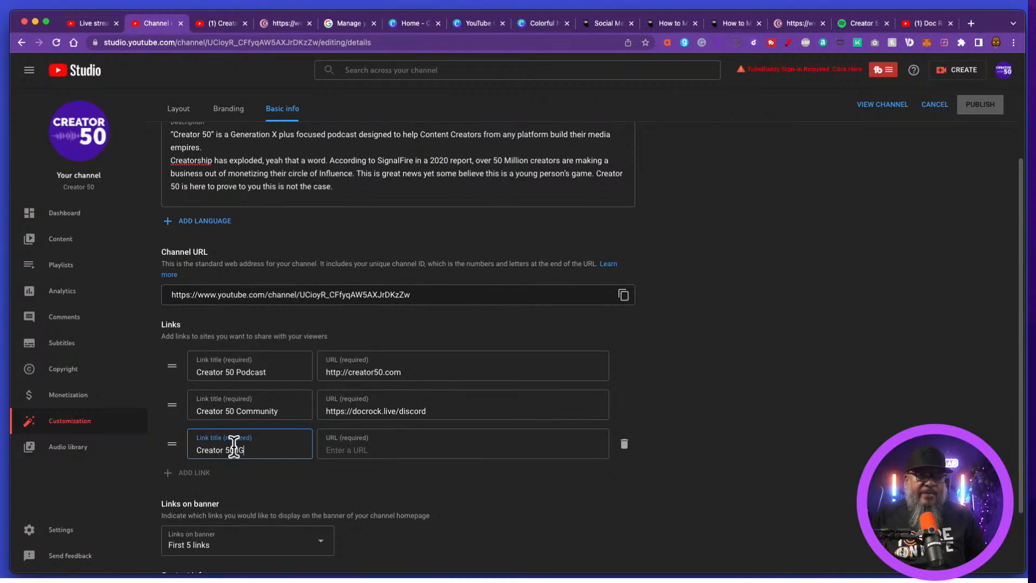
key("super+Tab")
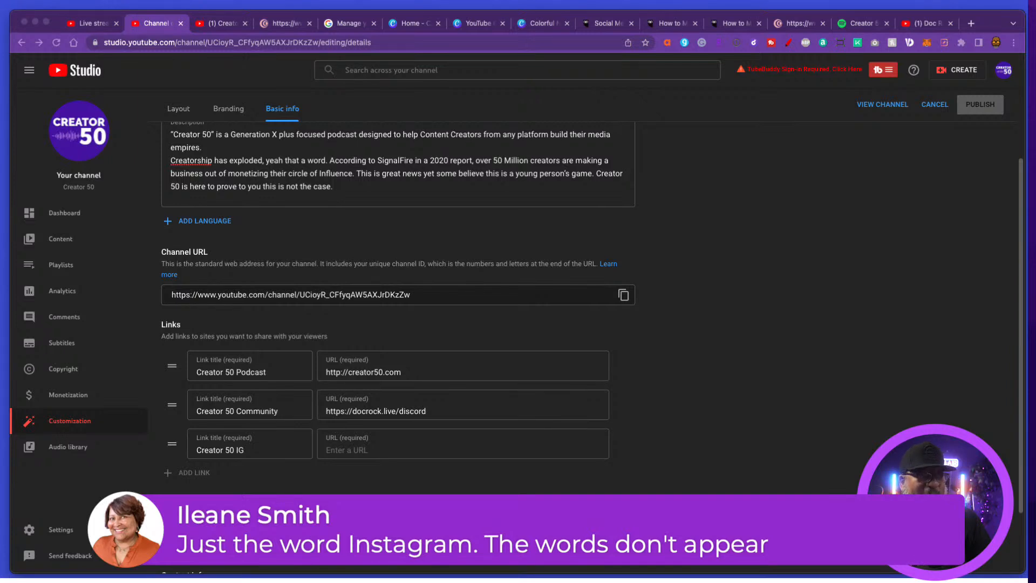
Step: Change the third link's title to Creator 50 Instagram
left_click(254, 454)
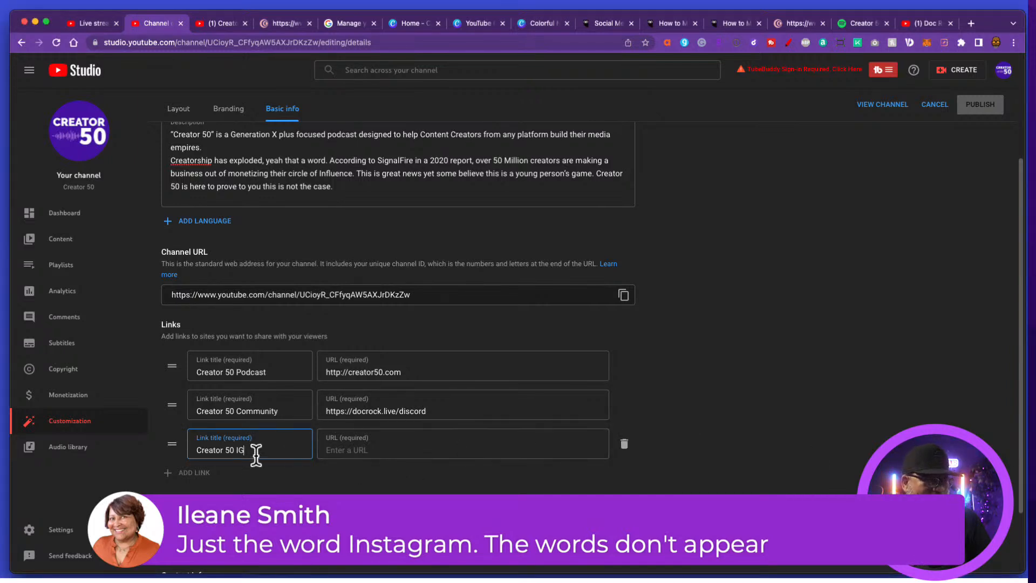
key("BackSpace")
key("BackSpace")
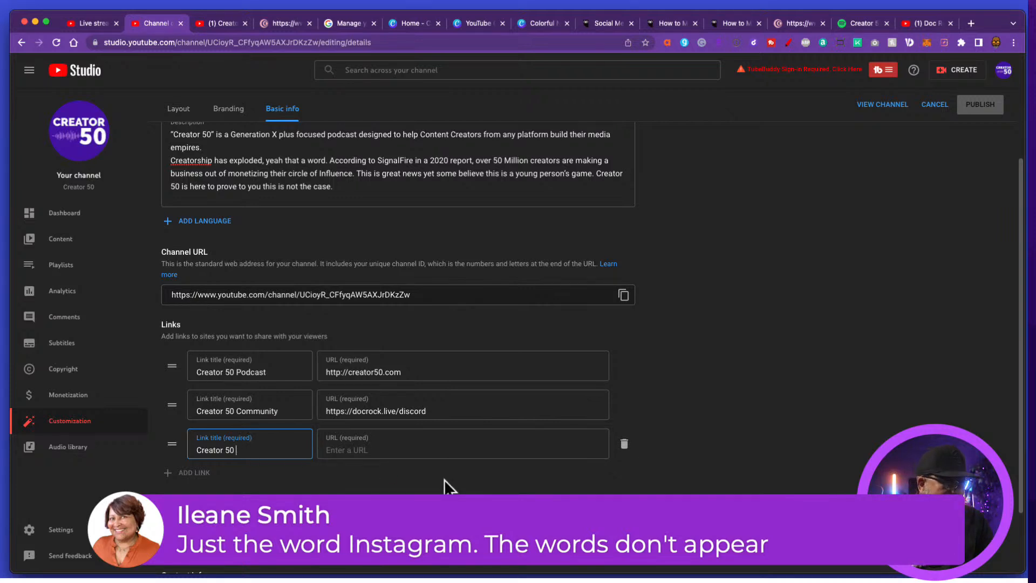
type("Instagram")
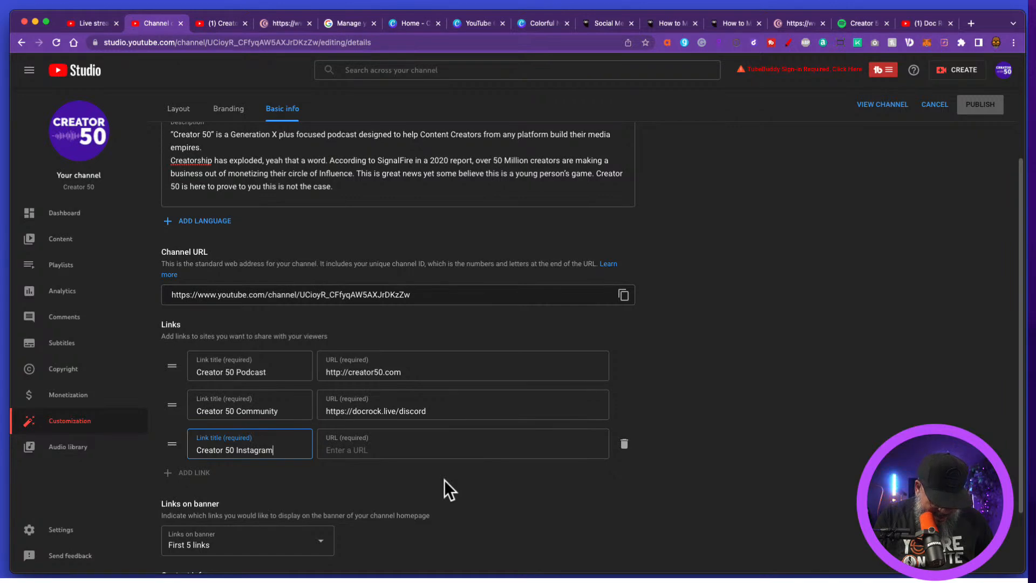
left_click(454, 448)
type("https://instagram.com/creatorfifty?igshid=YmMyMTA2M2Y=")
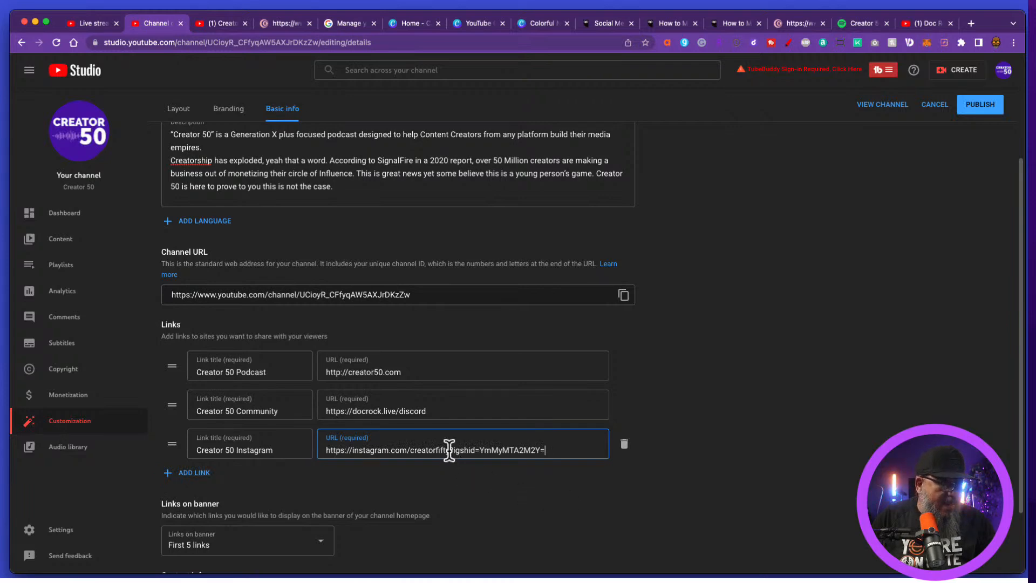
left_click_drag(451, 451, 578, 452)
key("BackSpace")
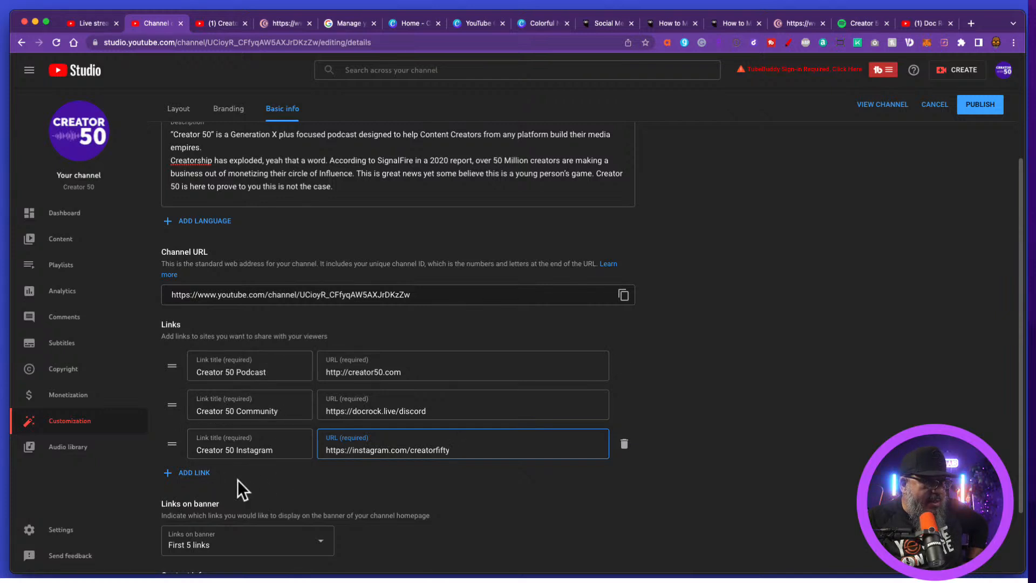
Step: Publish the updated channel links for the podcast, community and Instagram
scroll(254, 475, "down", 3)
scroll(430, 482, "up", 3)
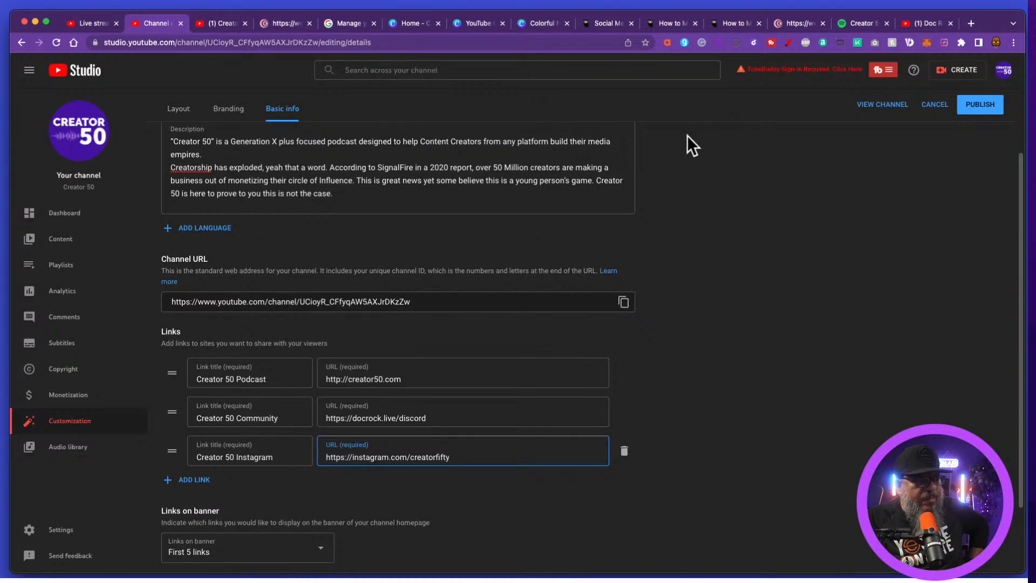
left_click(976, 115)
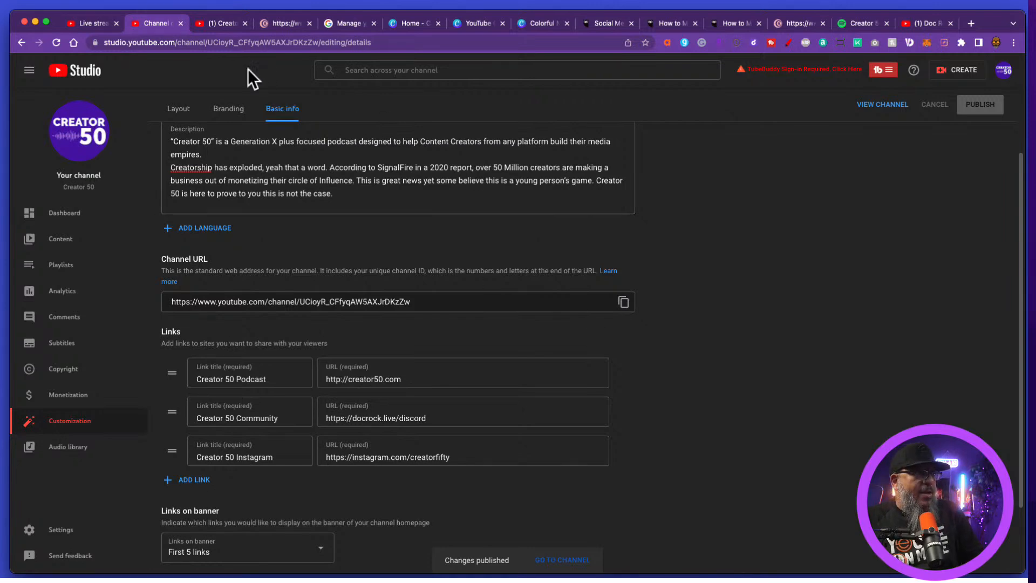
Step: Check the links on the Creator 50 channel's banner and About page, reloading the page to include the published changes
left_click(216, 25)
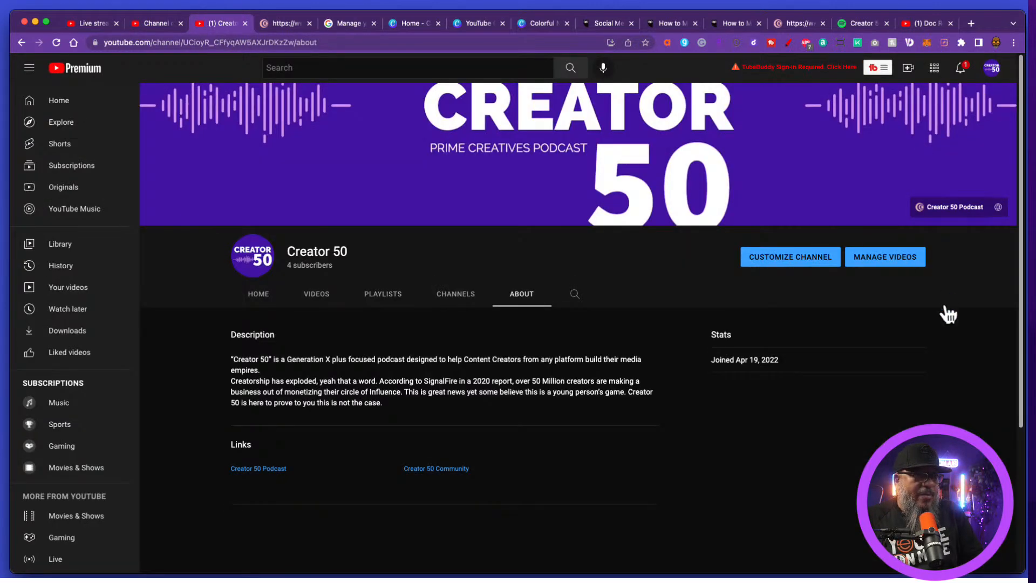
scroll(577, 324, "down", 3)
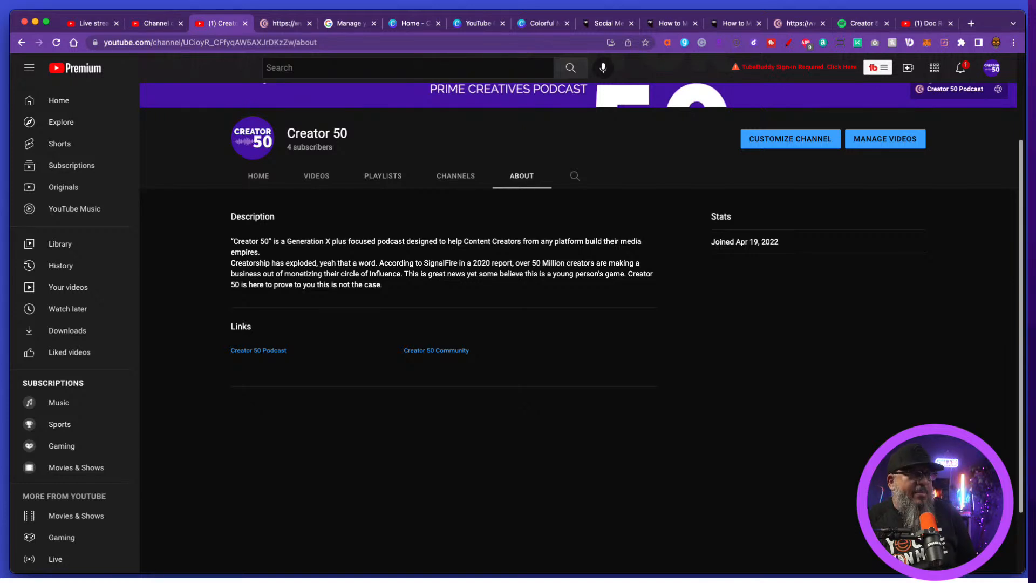
scroll(723, 324, "up", 3)
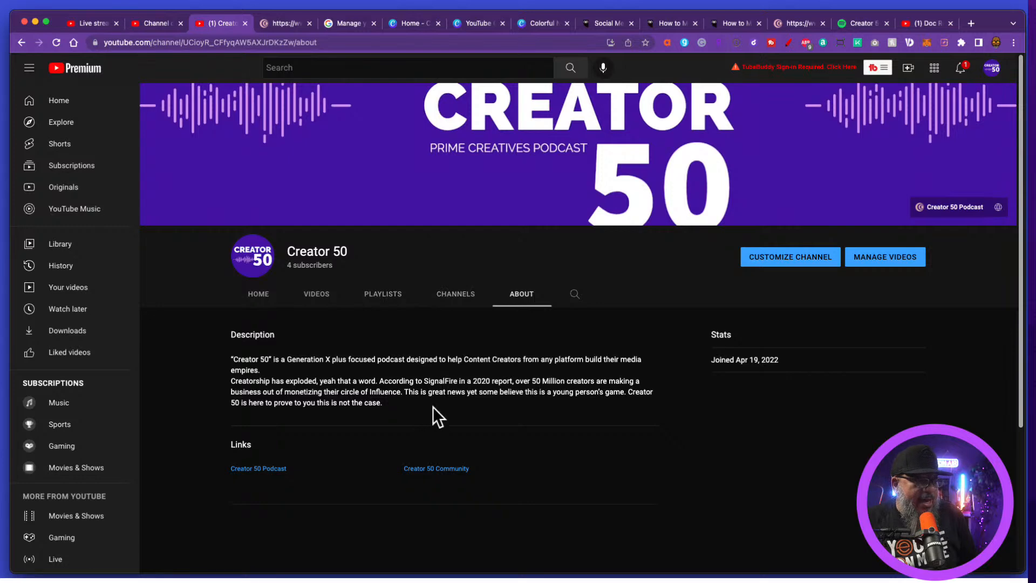
scroll(431, 403, "down", 4)
scroll(443, 393, "up", 4)
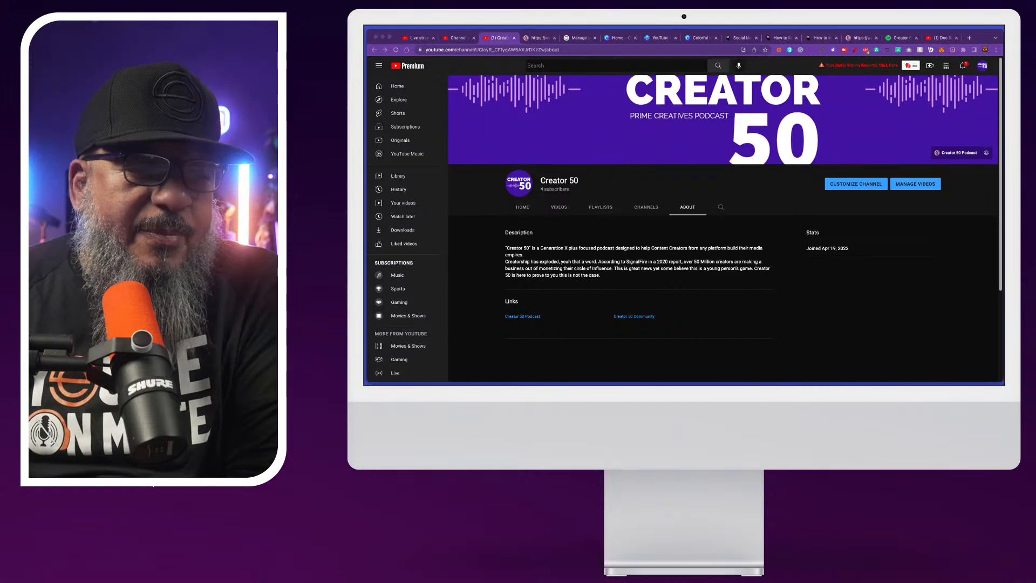
left_click(922, 329)
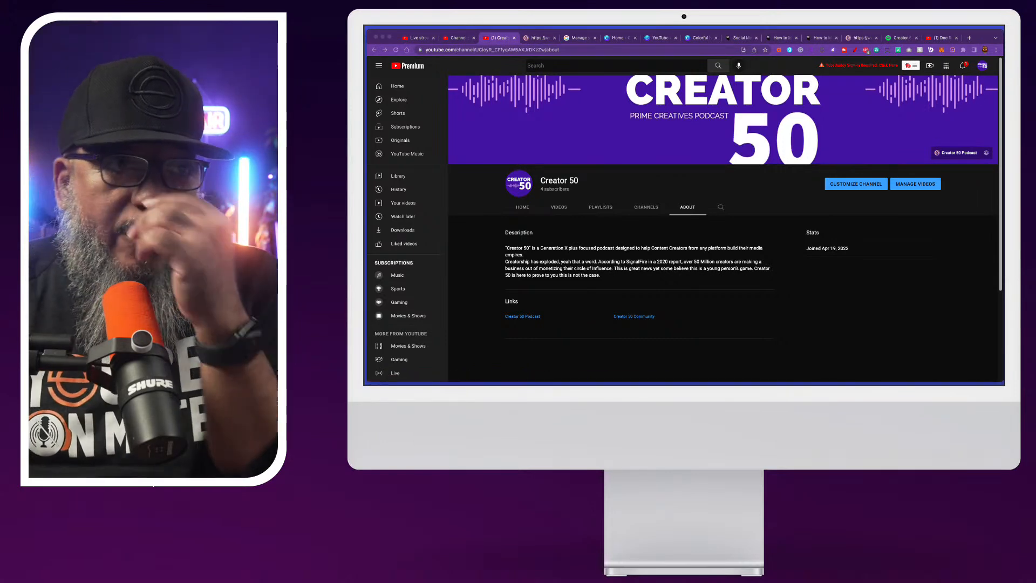
left_click(920, 331)
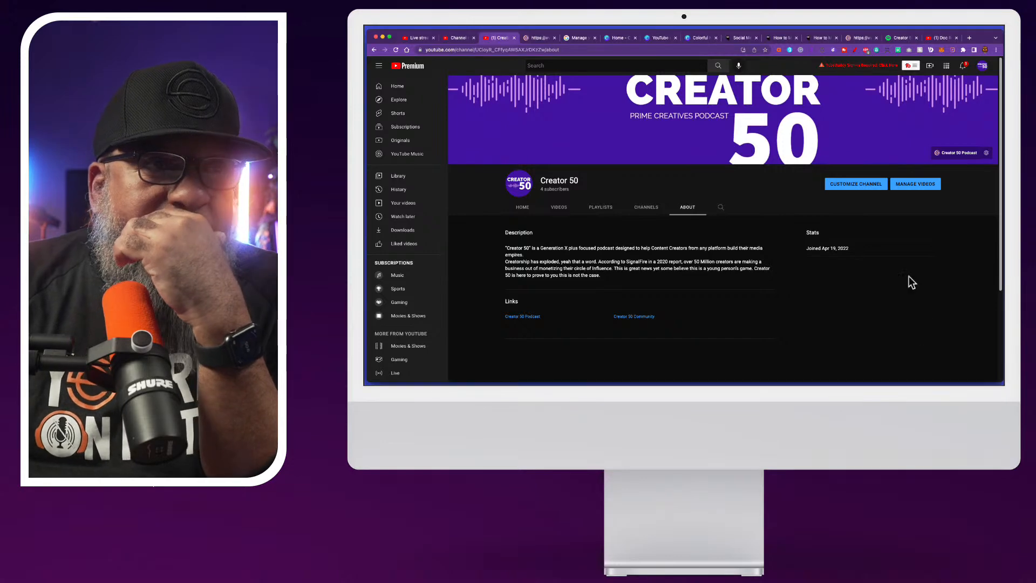
left_click(396, 48)
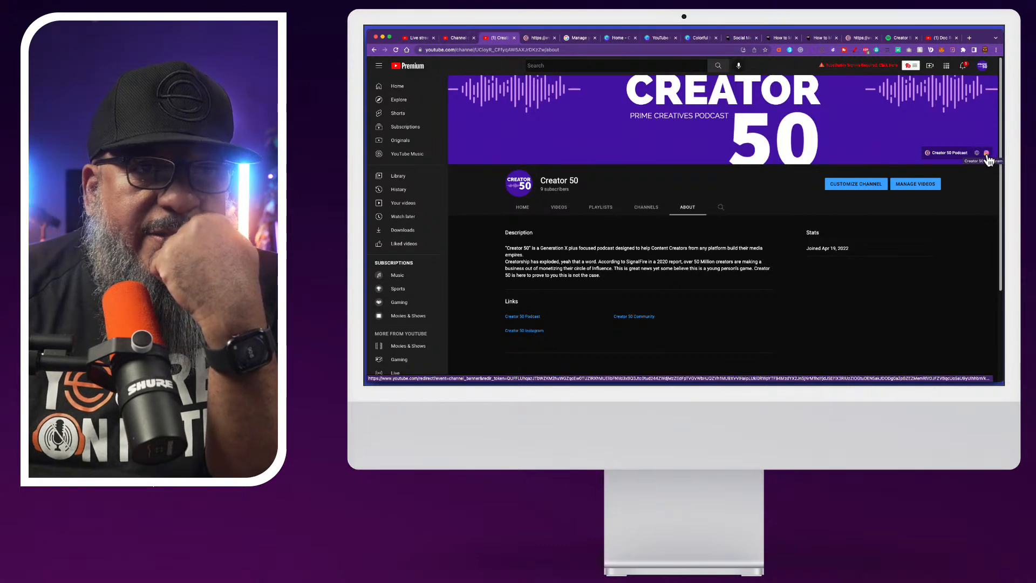
Step: Publish the channel links with Creator 50 Instagram moved above Creator 50 Community, and reload the channel's About page
left_click(459, 37)
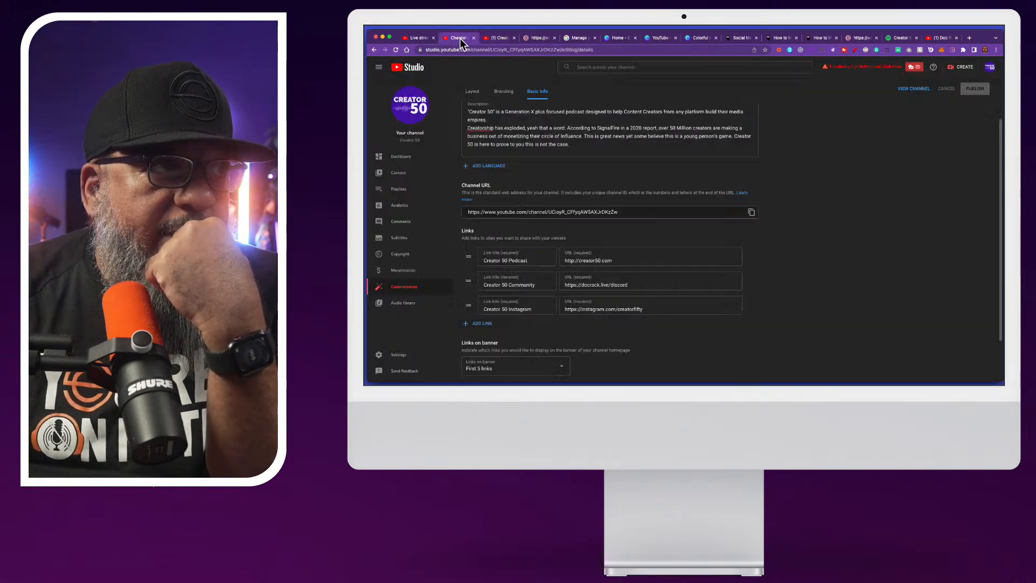
mouse_move(469, 308)
left_mouse_down()
mouse_move(477, 280)
mouse_move(478, 291)
left_mouse_up()
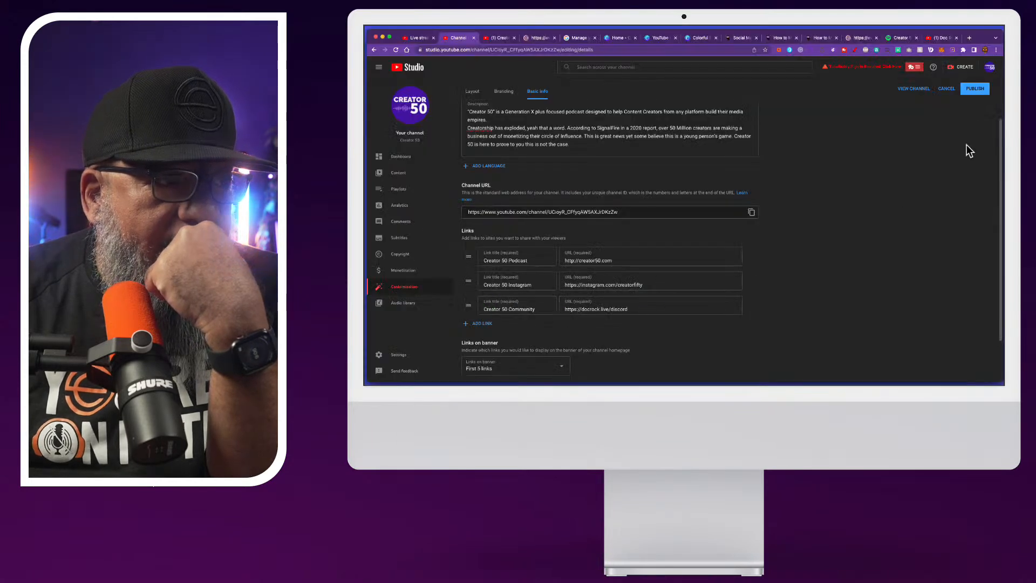
left_click(974, 89)
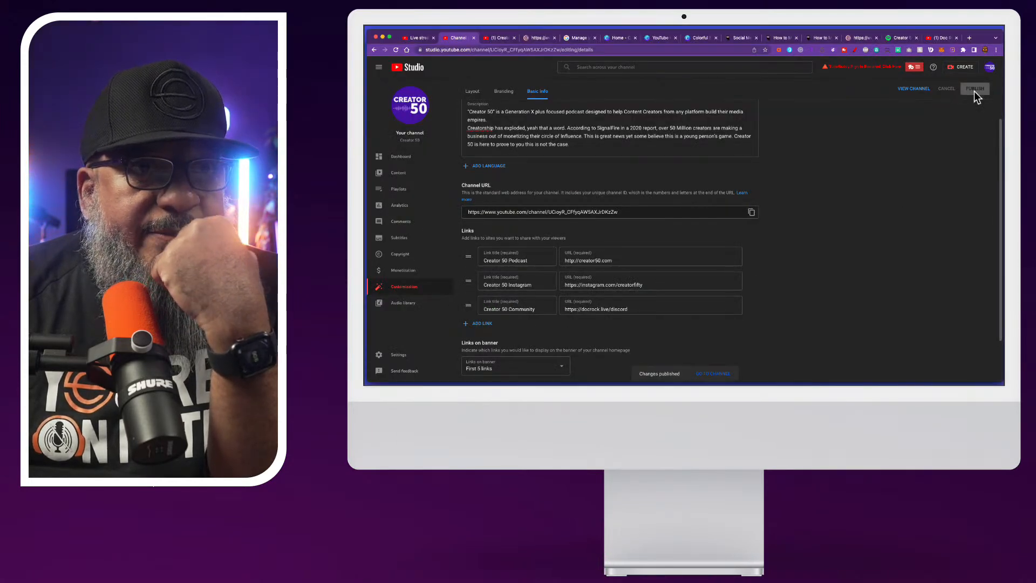
left_click(496, 37)
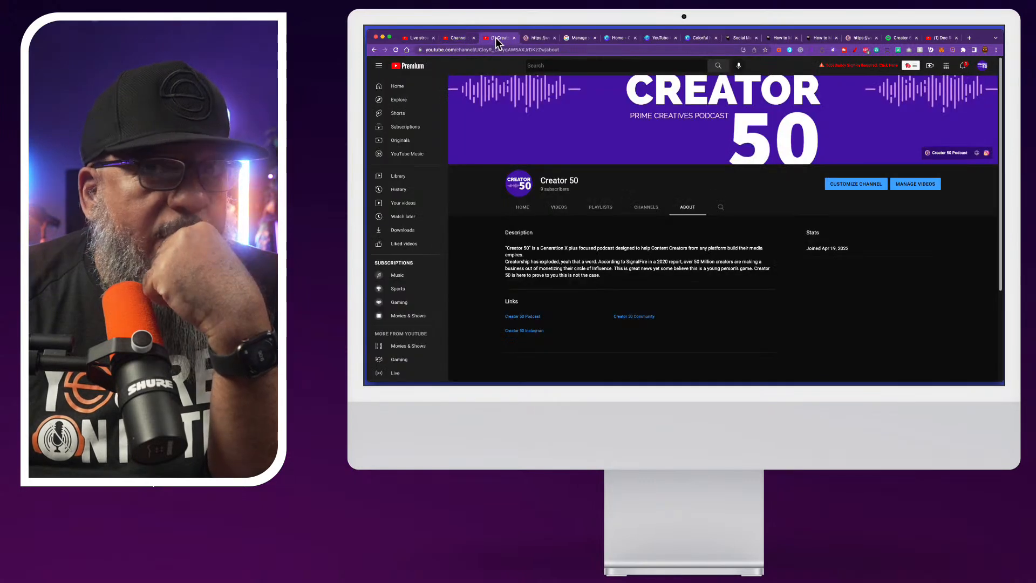
left_click(396, 49)
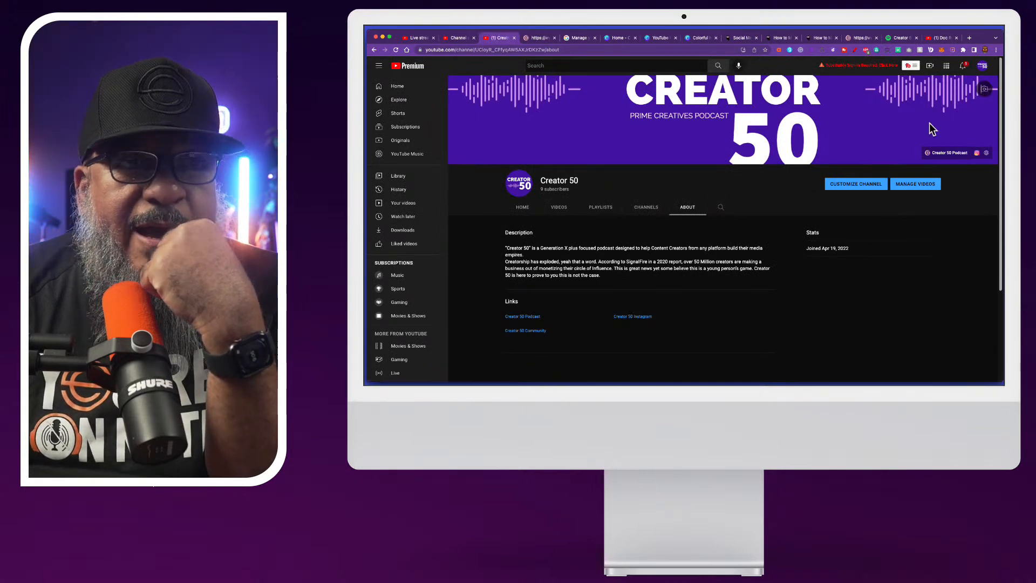
Step: Open the new subscriber's channel from the YouTube notifications and pause its welcome video
left_click(963, 67)
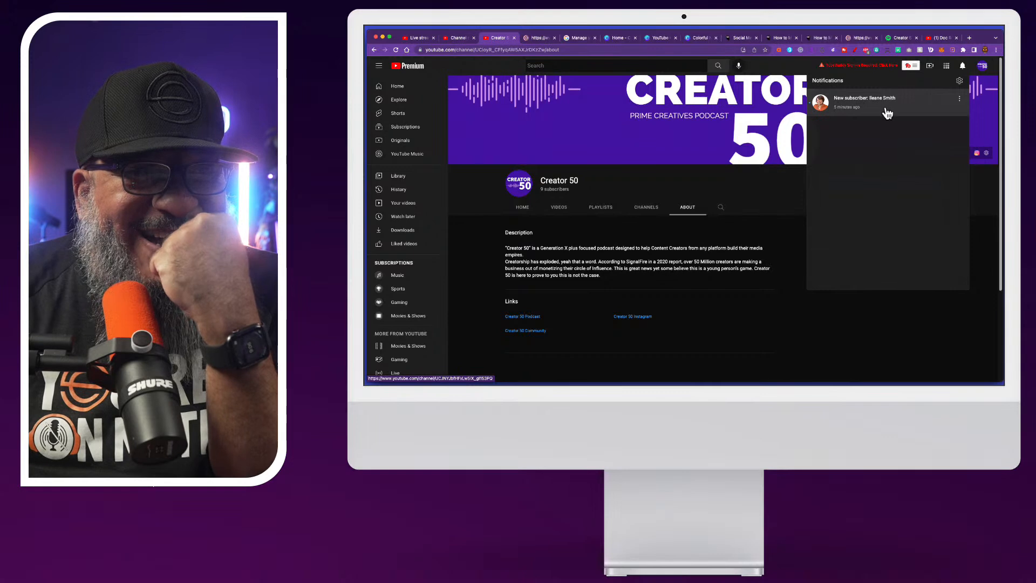
left_click(887, 113)
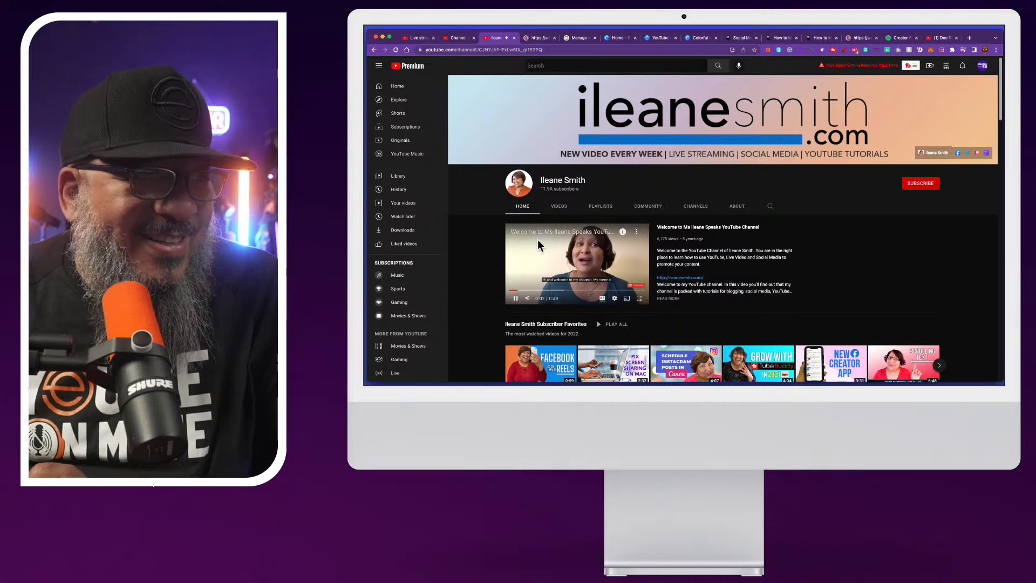
left_click(516, 298)
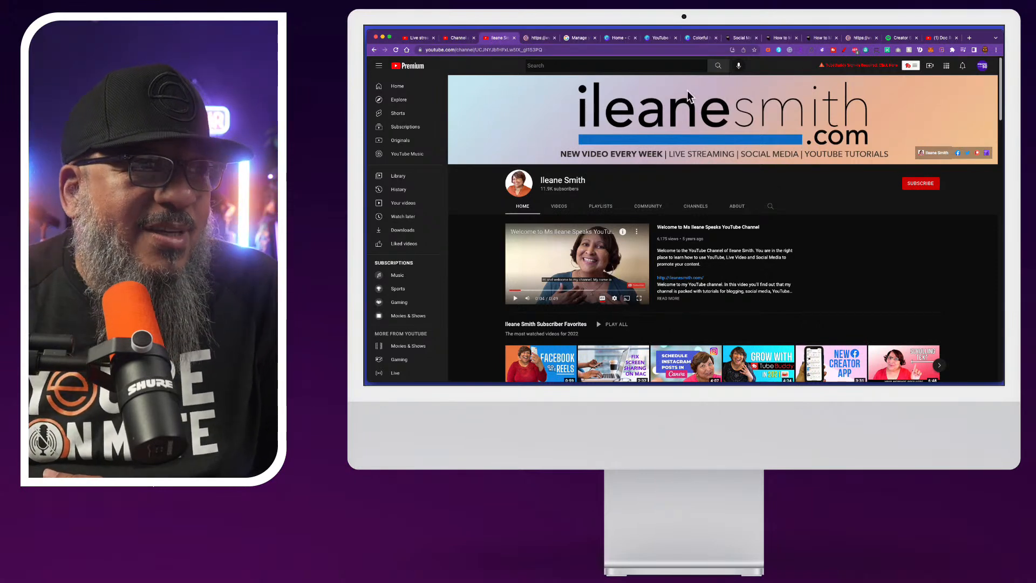
right_click(596, 106)
left_click(516, 116)
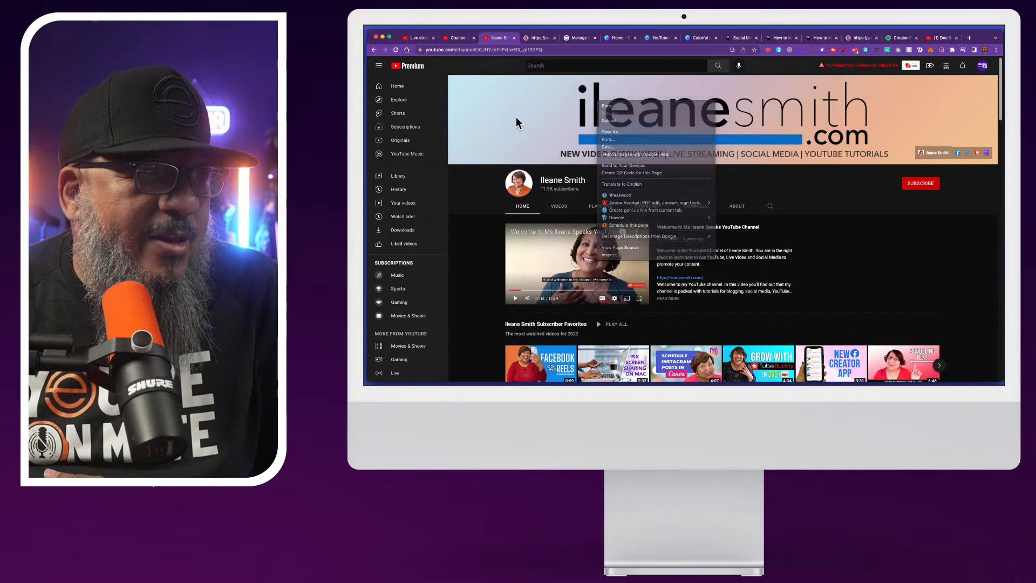
right_click(516, 116)
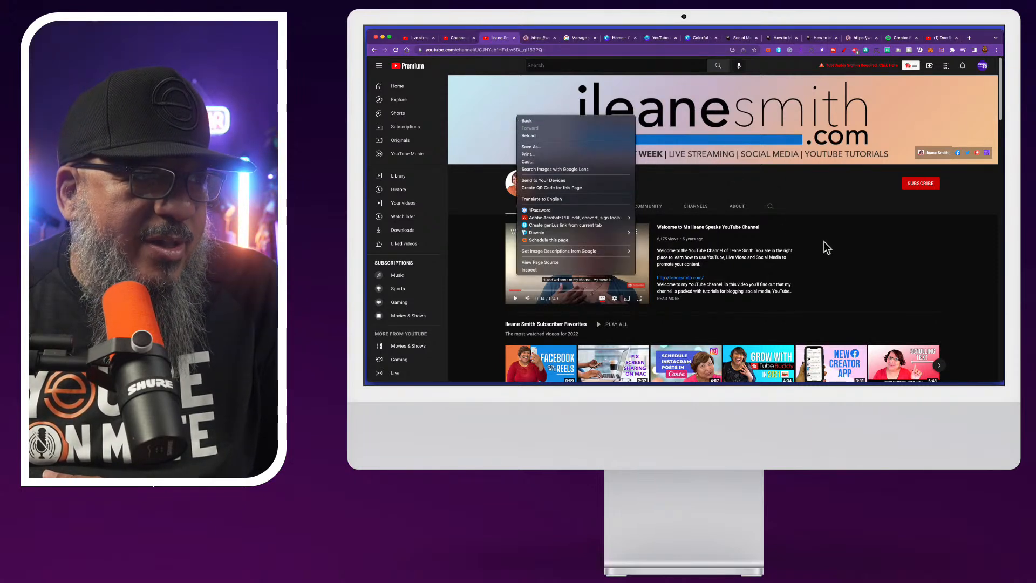
left_click(849, 227)
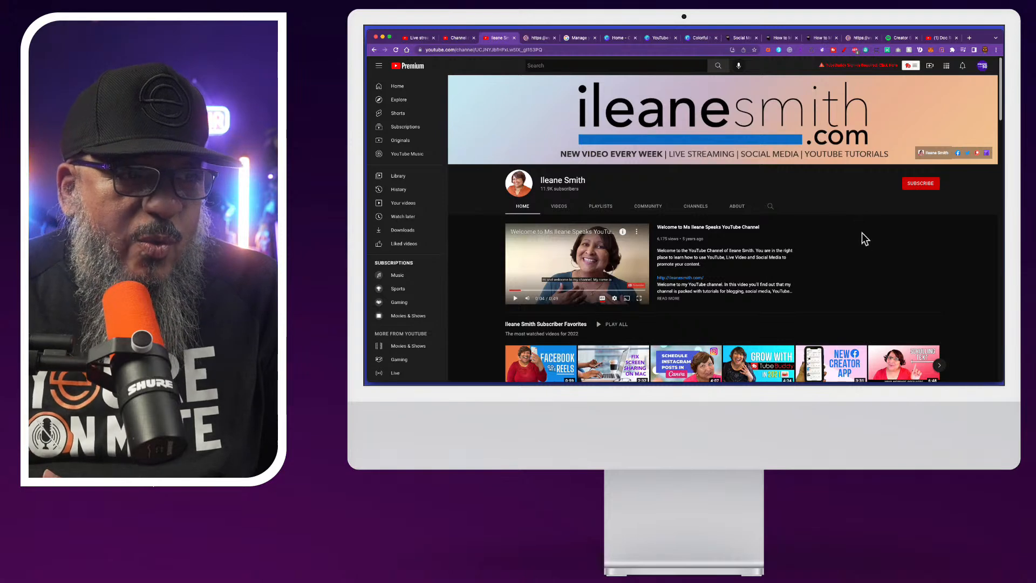
Step: Go to the YouTube home page and examine the thumbnails and titles of the recommended videos throughout the feed
left_click(406, 69)
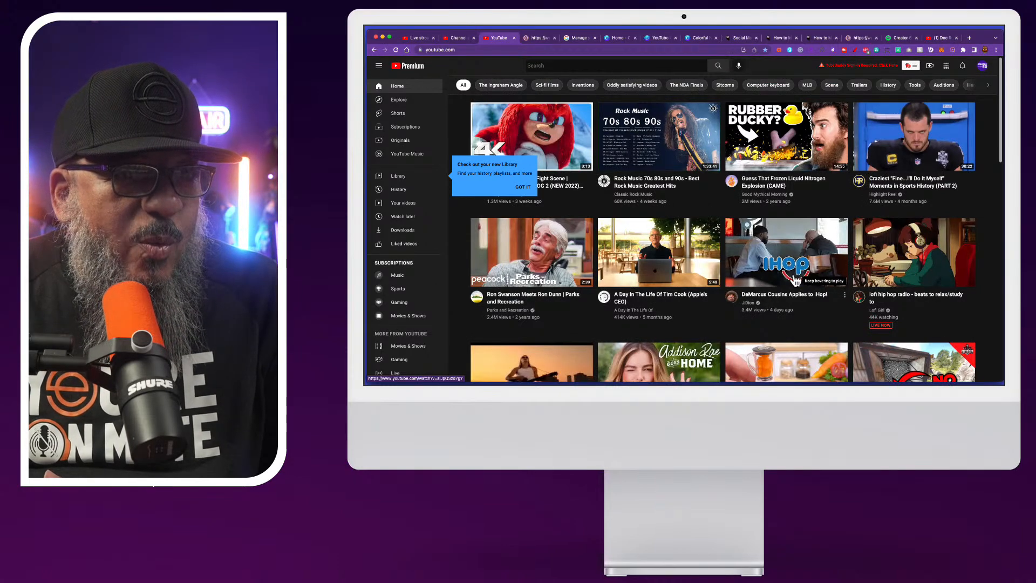
mouse_move(780, 276)
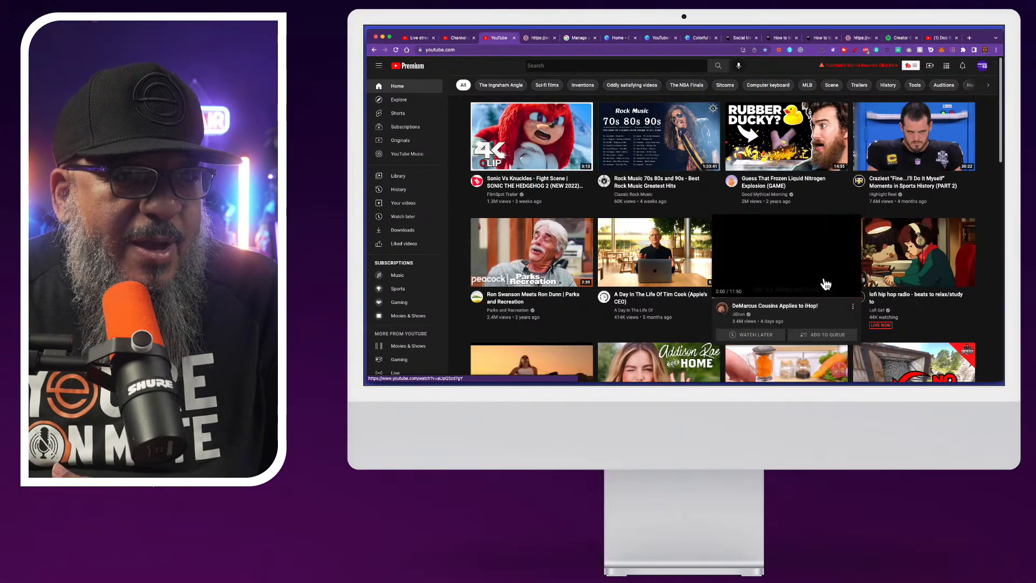
scroll(782, 278, "down", 1)
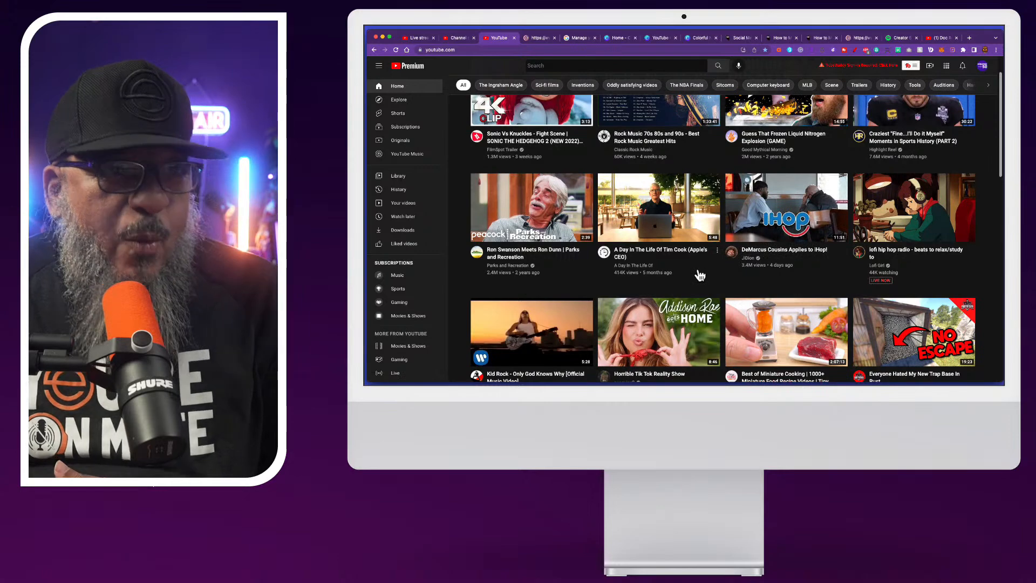
scroll(699, 276, "down", 1)
mouse_move(640, 294)
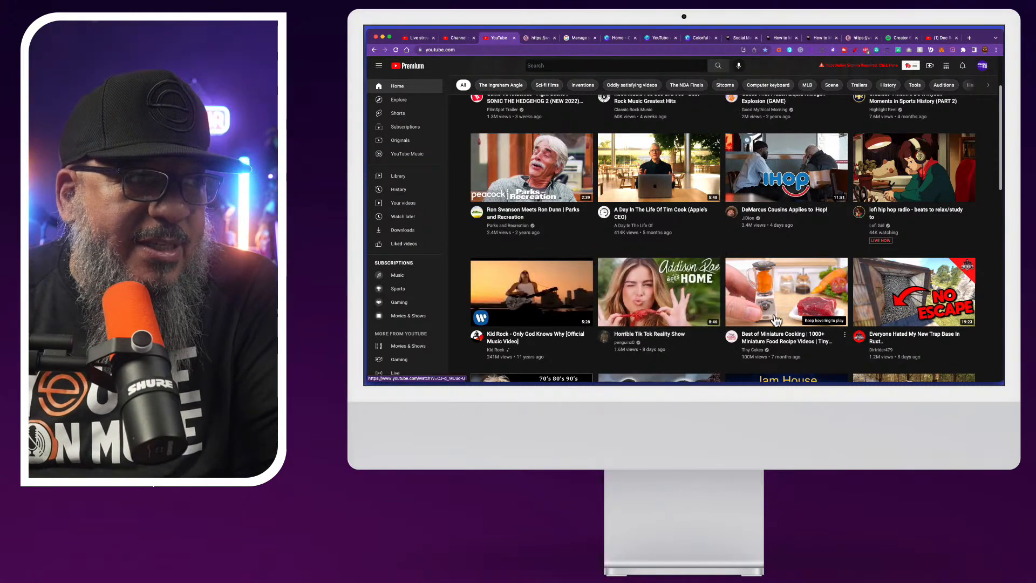
scroll(830, 324, "down", 5)
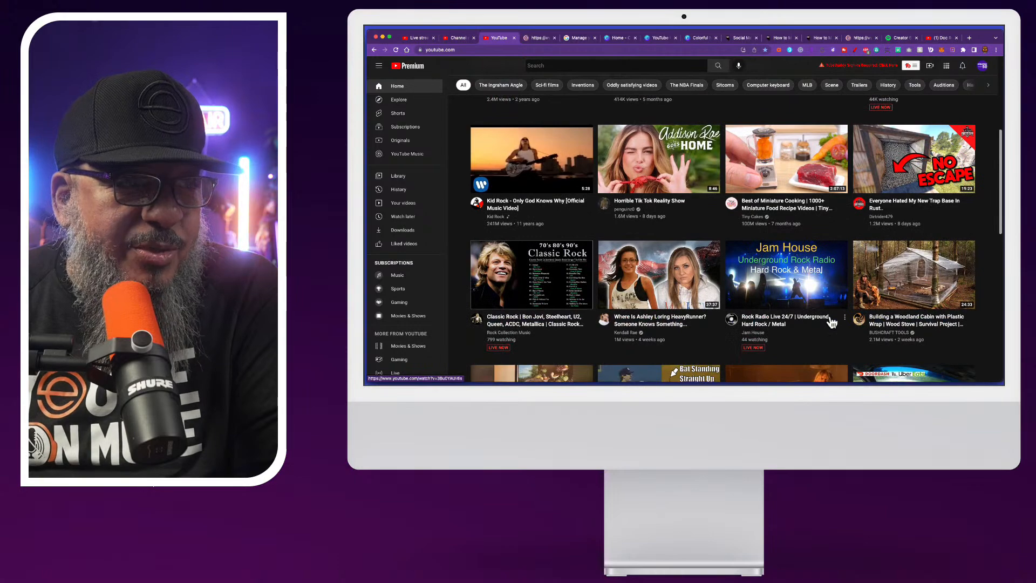
scroll(833, 322, "down", 5)
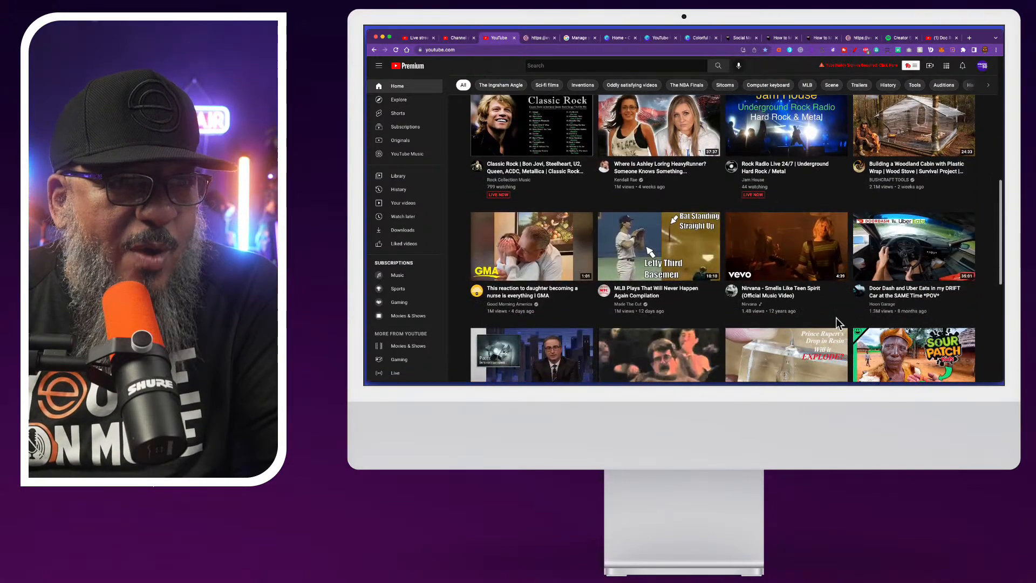
scroll(836, 322, "down", 3)
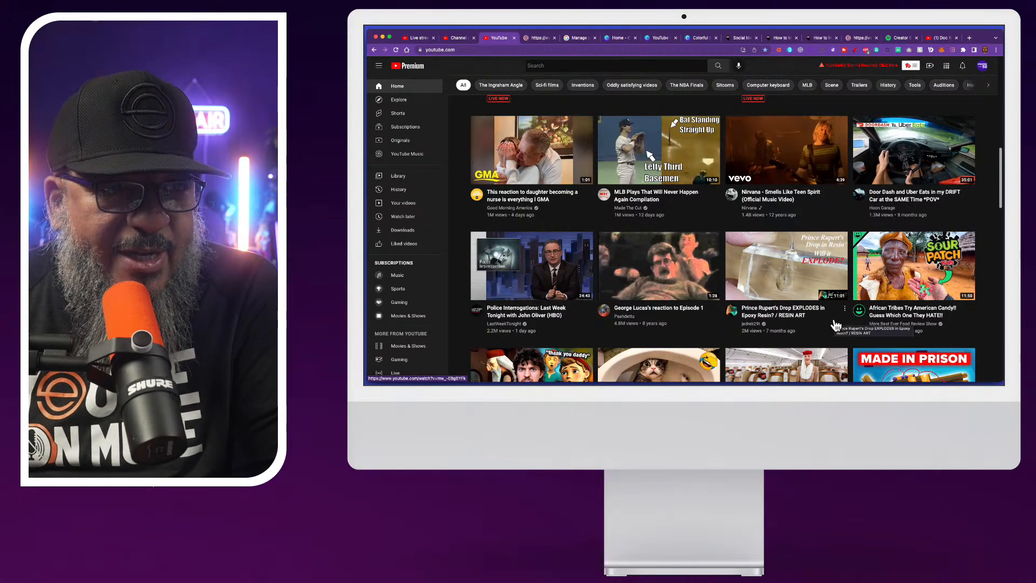
scroll(836, 323, "down", 1)
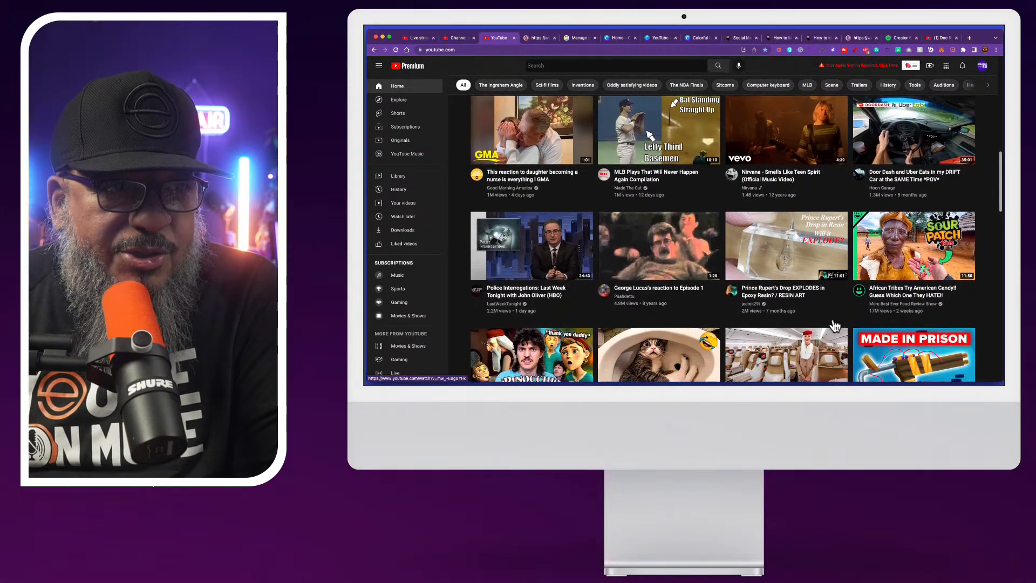
scroll(833, 324, "down", 3)
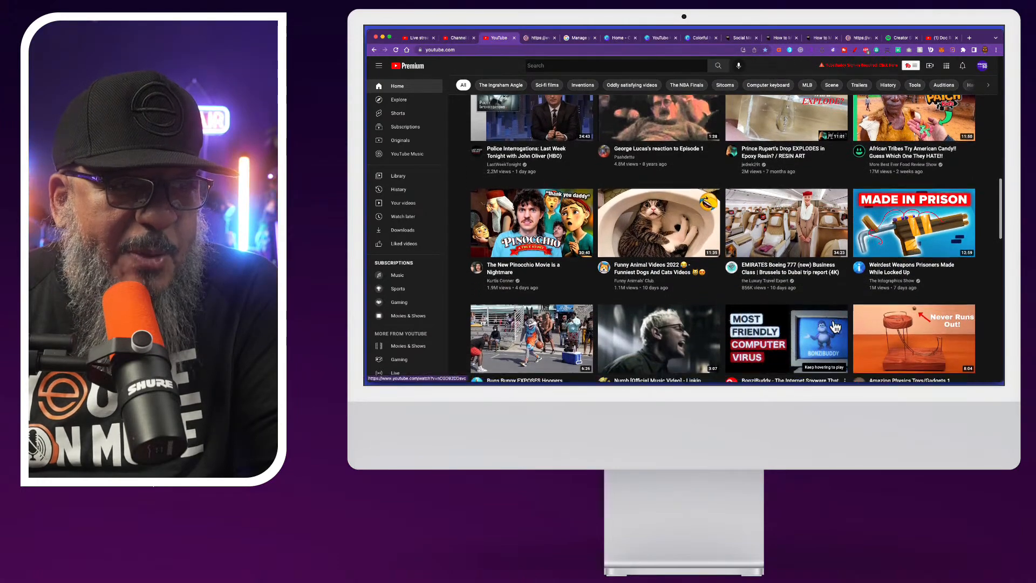
scroll(834, 324, "down", 2)
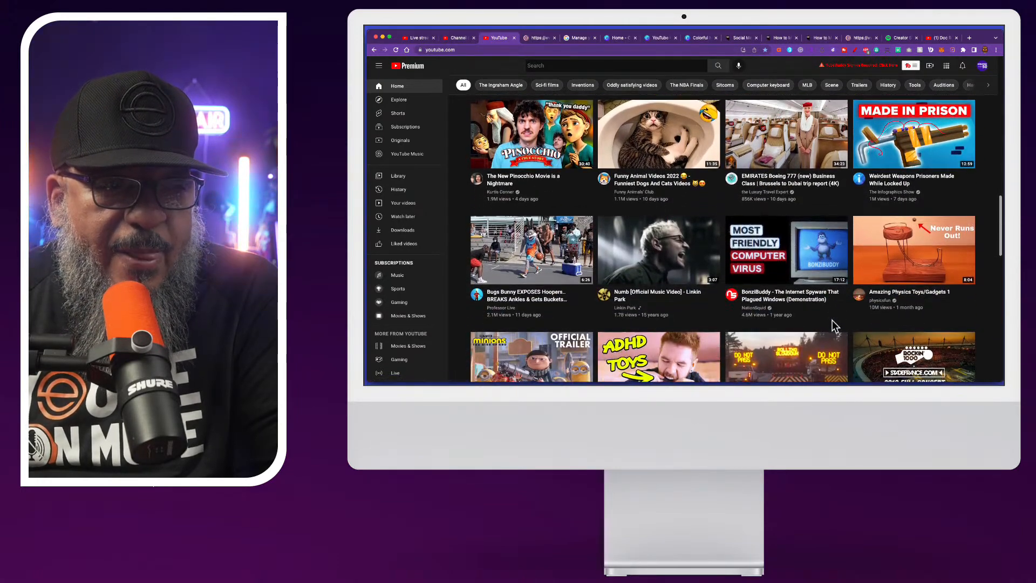
scroll(834, 324, "down", 2)
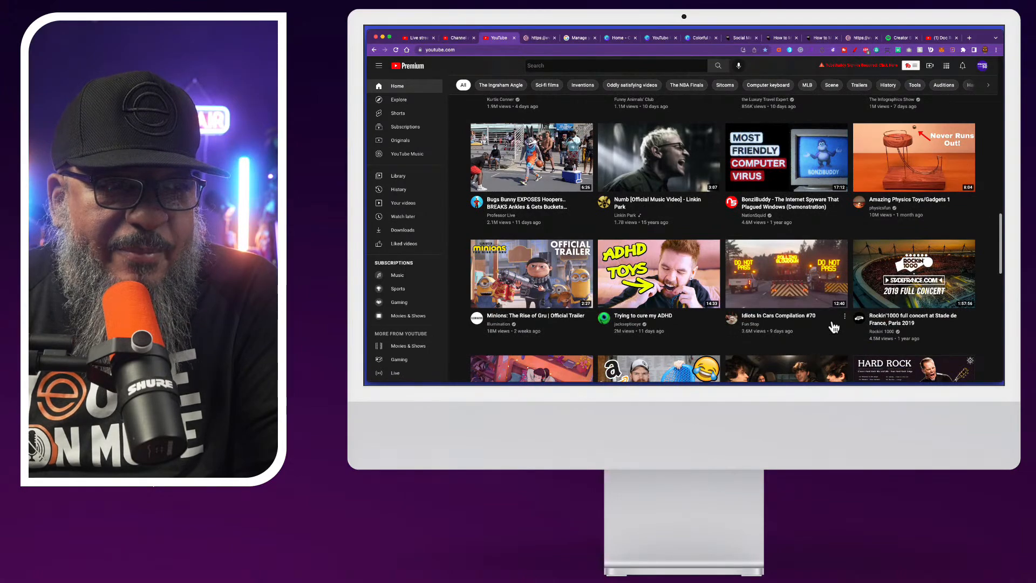
scroll(832, 328, "down", 1)
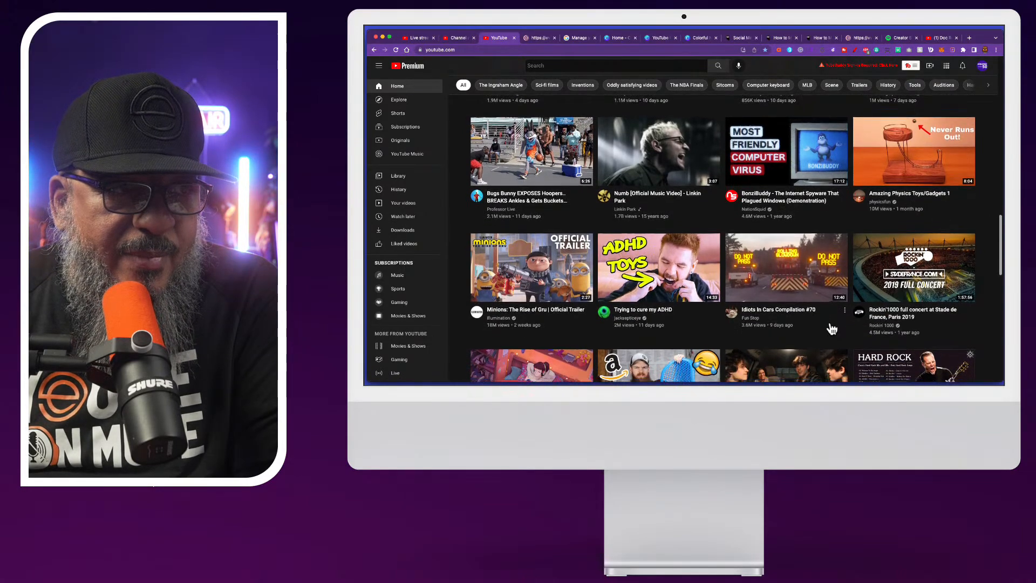
scroll(832, 329, "down", 1)
mouse_move(833, 327)
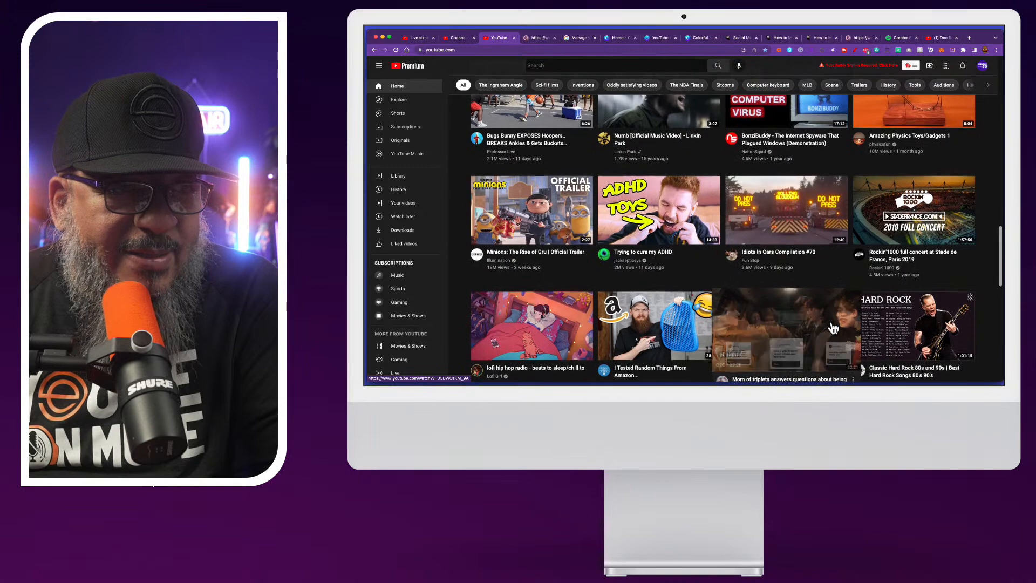
scroll(833, 328, "down", 1)
scroll(832, 327, "down", 1)
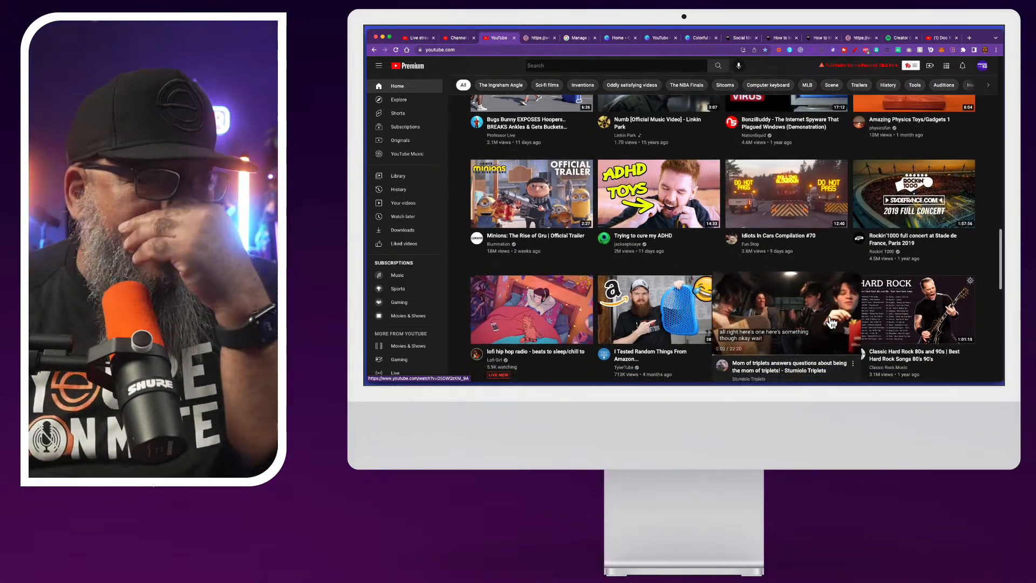
scroll(911, 280, "down", 2)
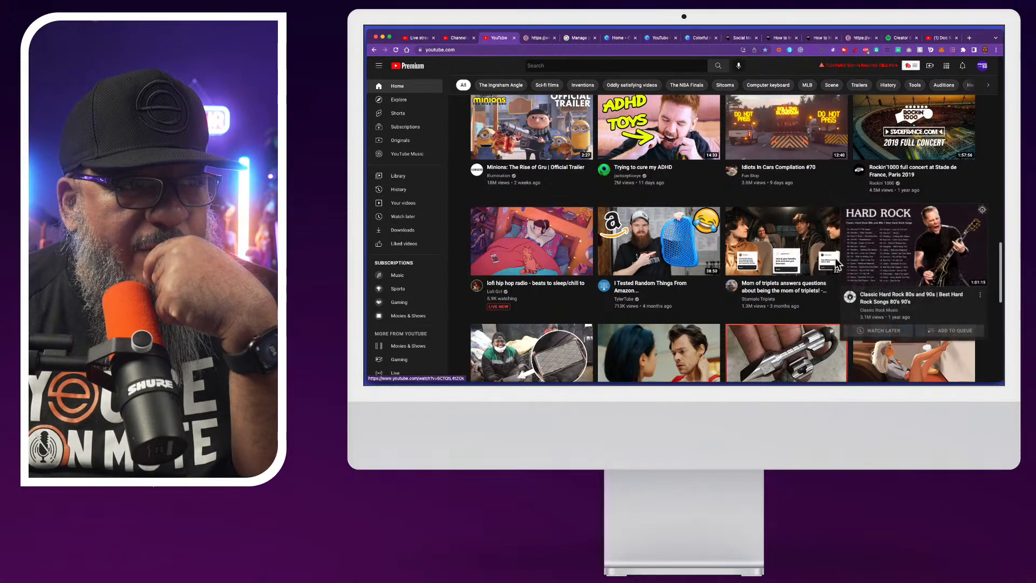
Step: Examine further rows of recommended videos deeper in the home feed, comparing their thumbnail designs and title wording
scroll(820, 264, "down", 2)
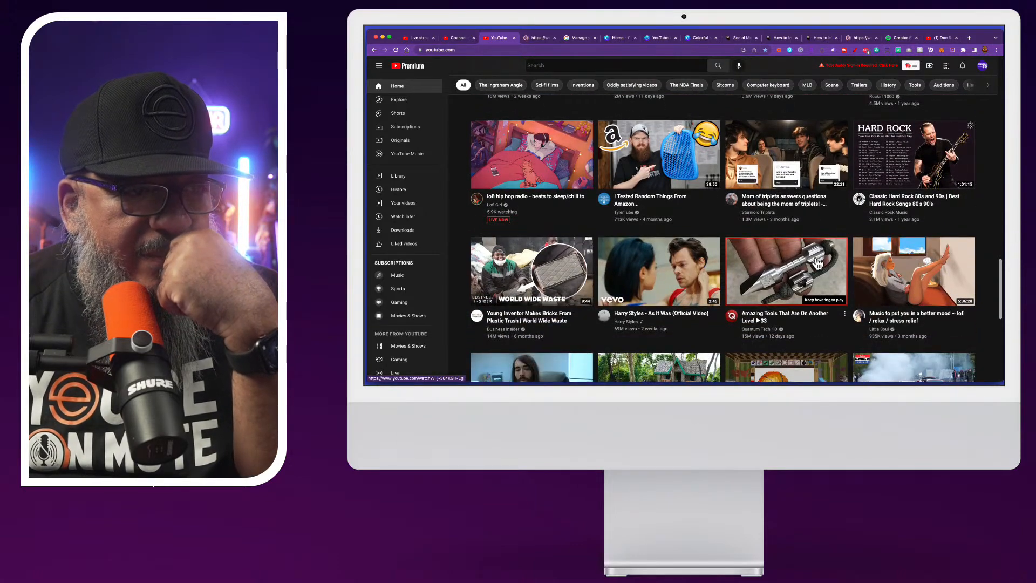
mouse_move(817, 264)
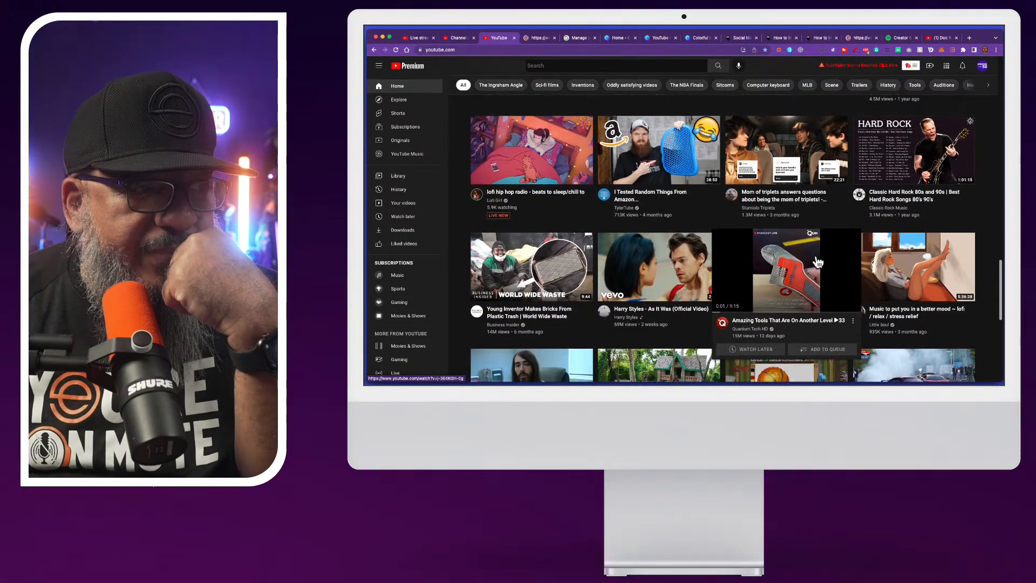
scroll(817, 261, "down", 1)
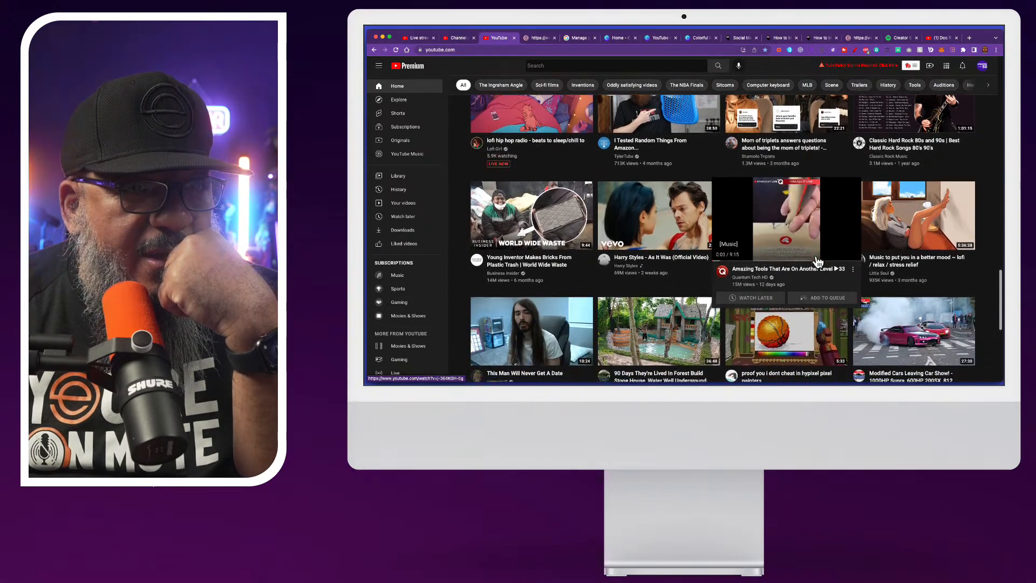
scroll(817, 262, "down", 1)
scroll(817, 262, "down", 1)
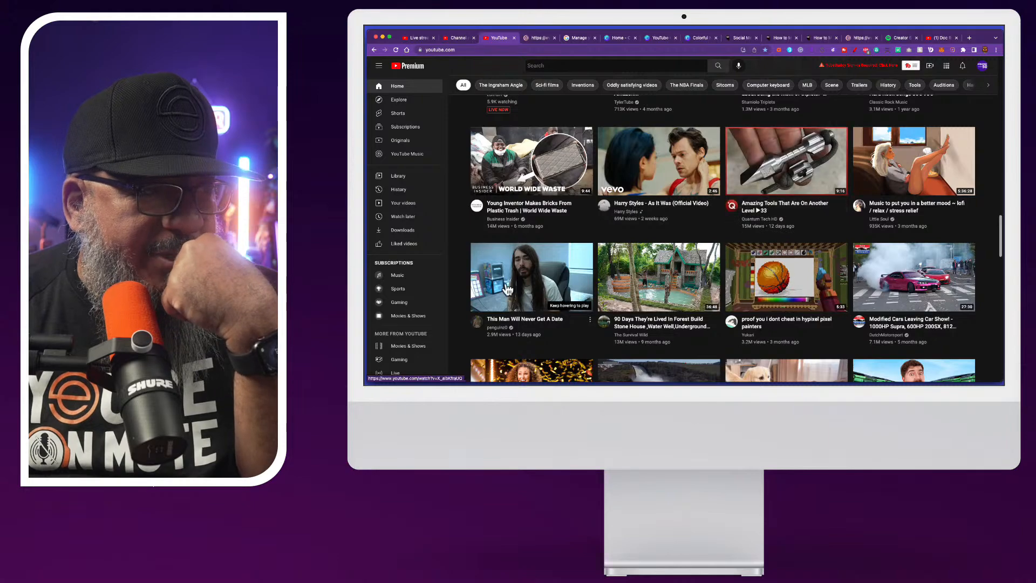
scroll(786, 302, "down", 3)
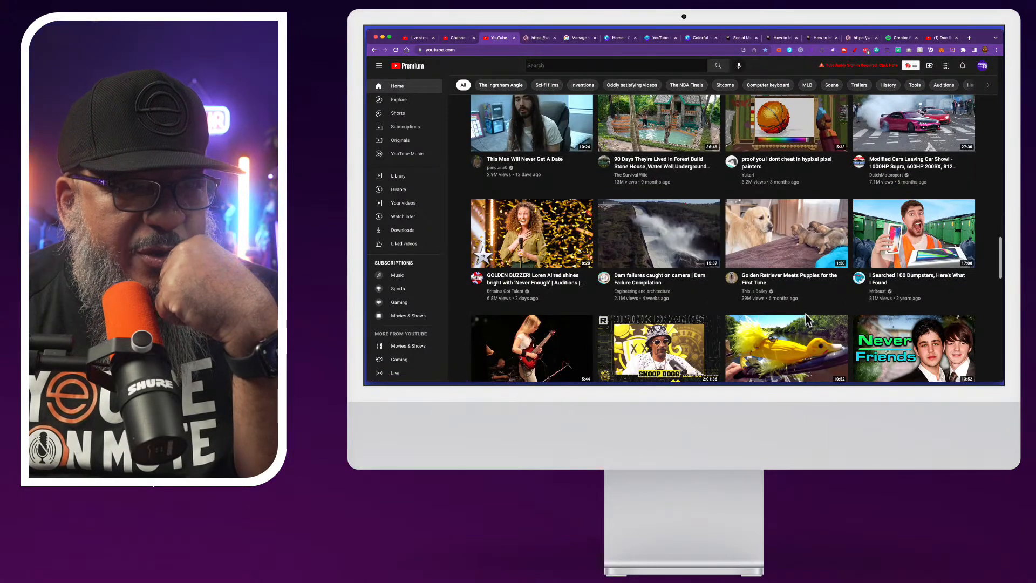
scroll(808, 320, "down", 1)
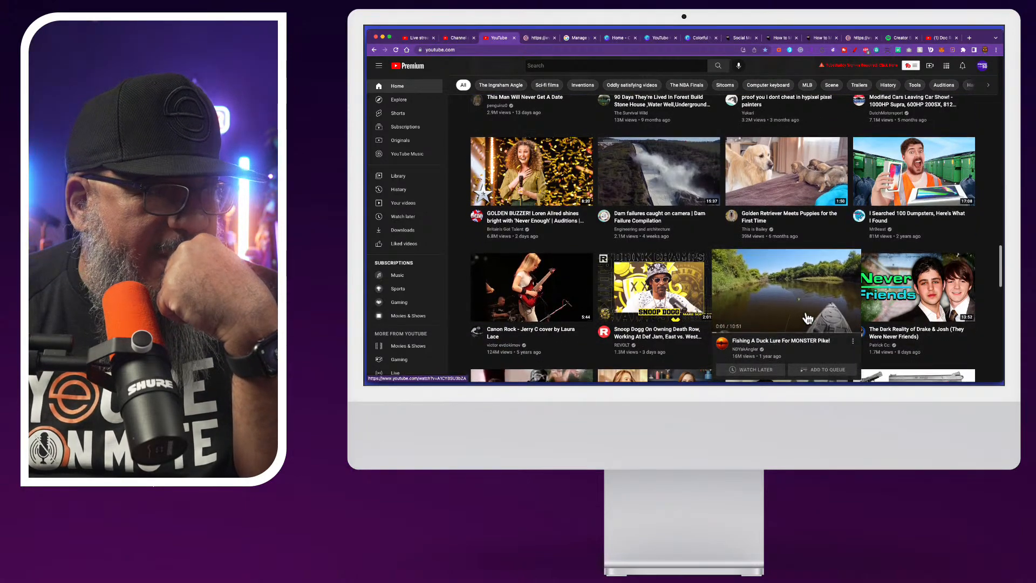
scroll(808, 318, "down", 4)
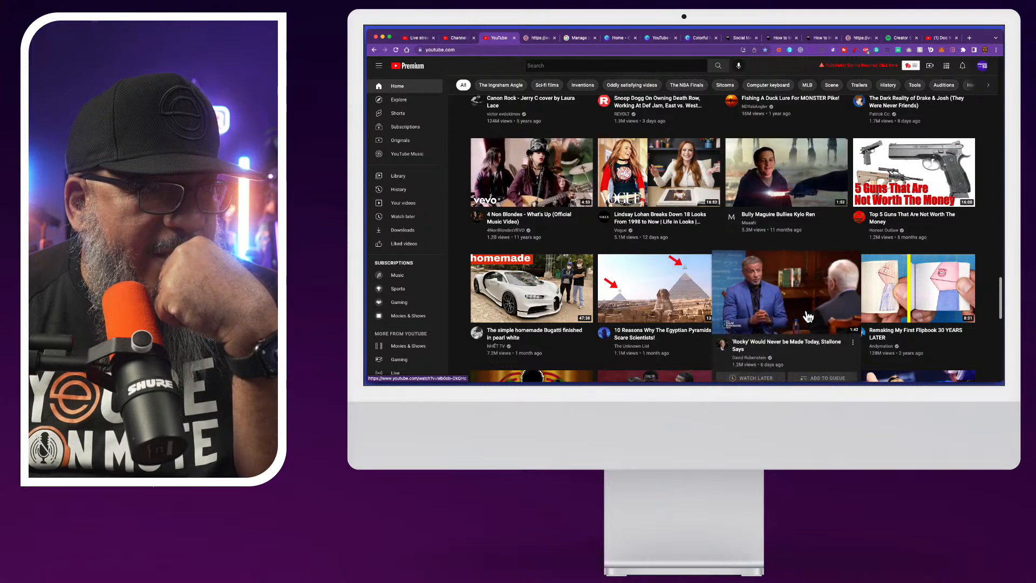